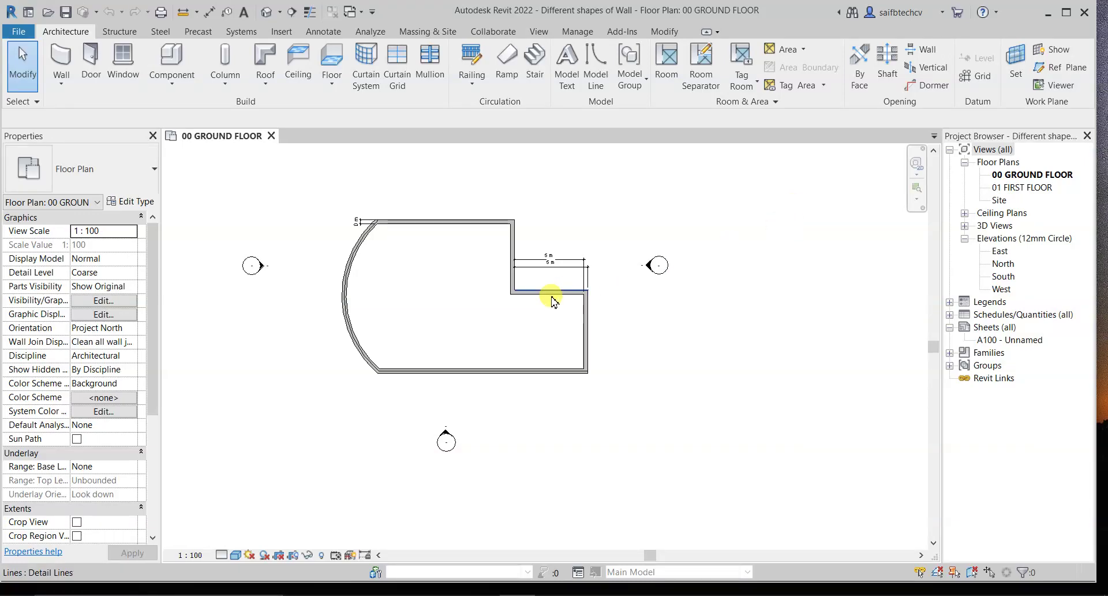
Step: Draw one straight 11.6 m wall above the building with the WA wall tool
{"action": "middle_click_drag", "start_coordinate": [508, 299], "coordinate": [529, 308]}
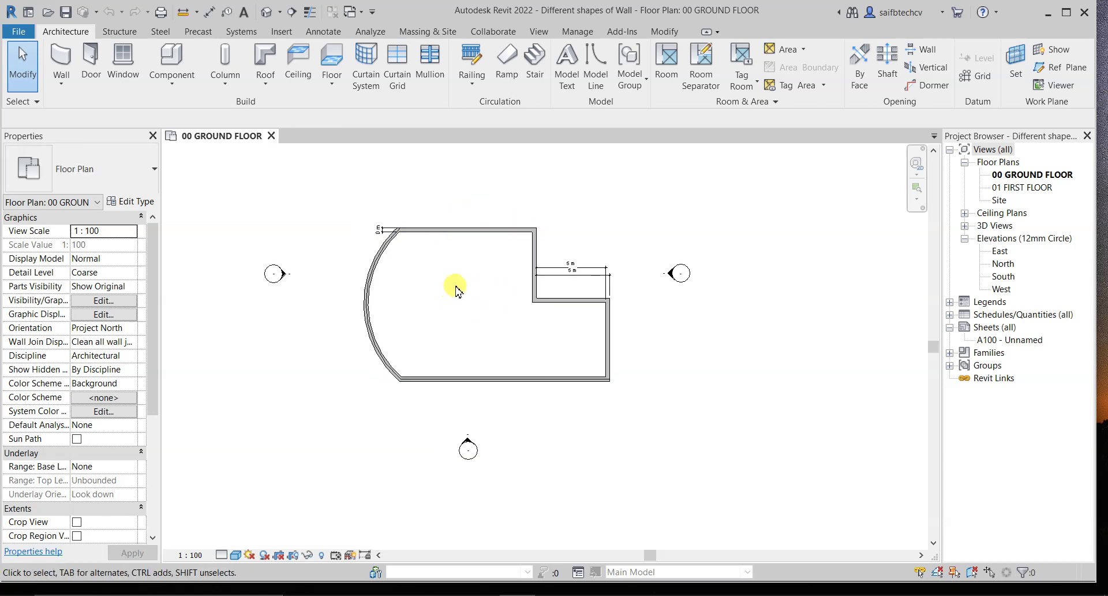
{"action": "middle_click_drag", "start_coordinate": [465, 294], "coordinate": [453, 265]}
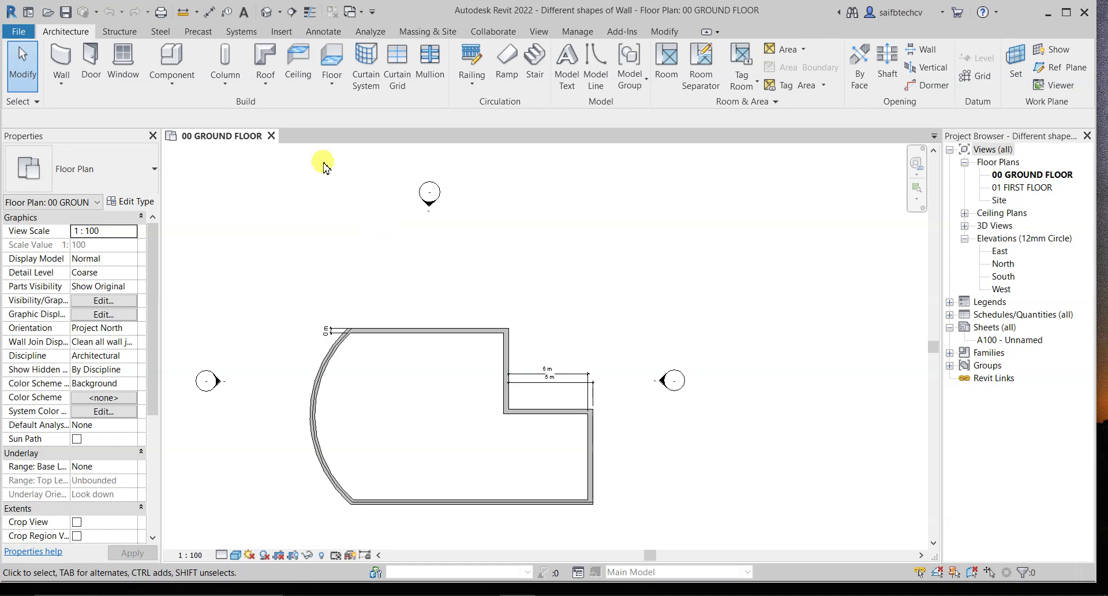
{"action": "key", "text": "w"}
{"action": "key", "text": "a"}
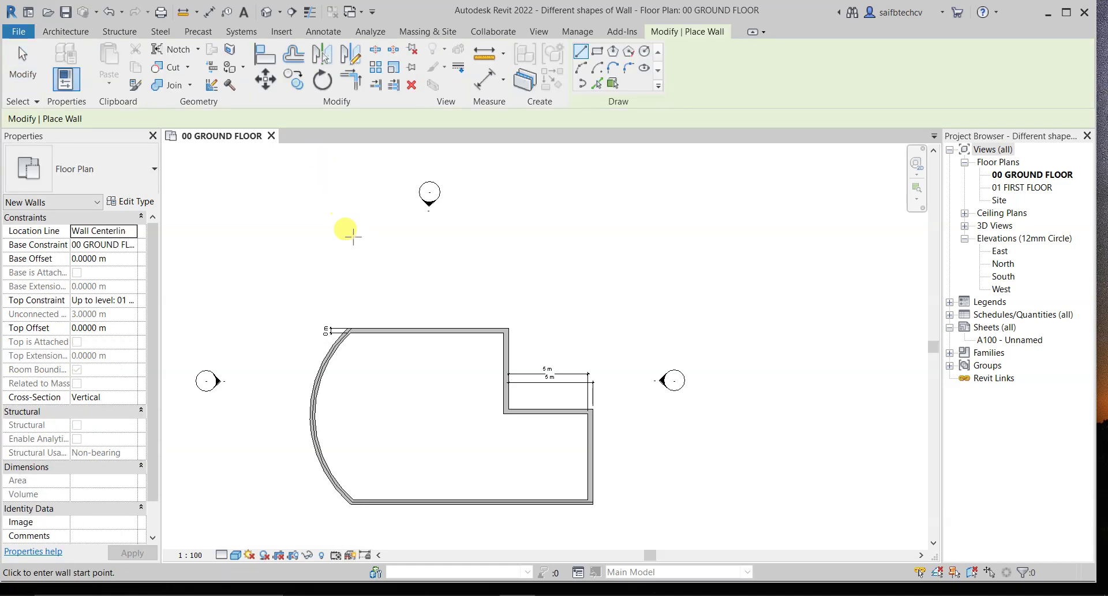
{"action": "left_click", "coordinate": [358, 258]}
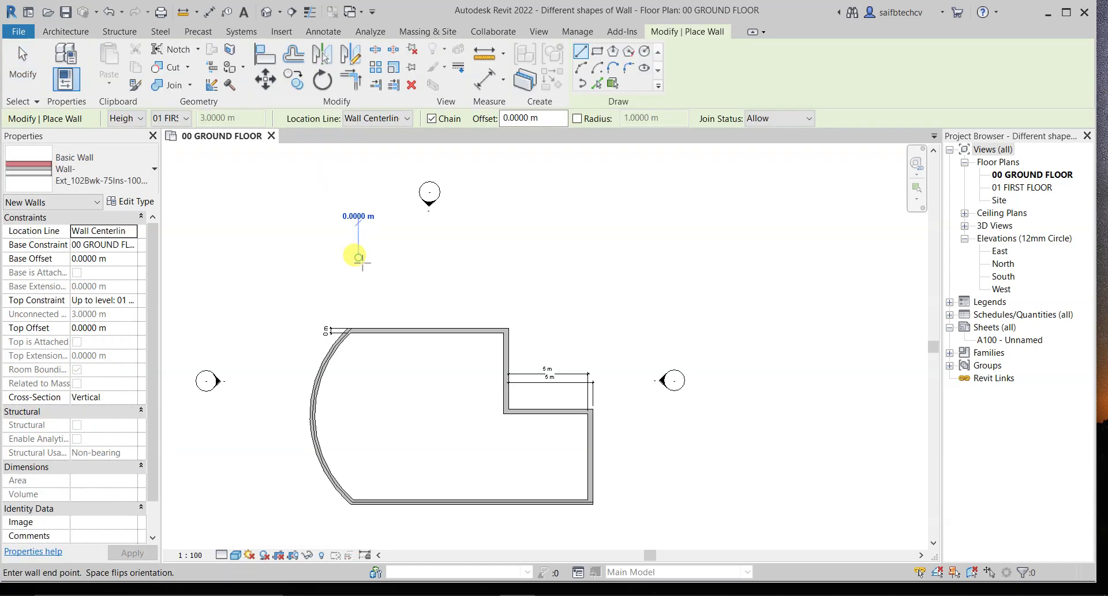
{"action": "left_click", "coordinate": [556, 257]}
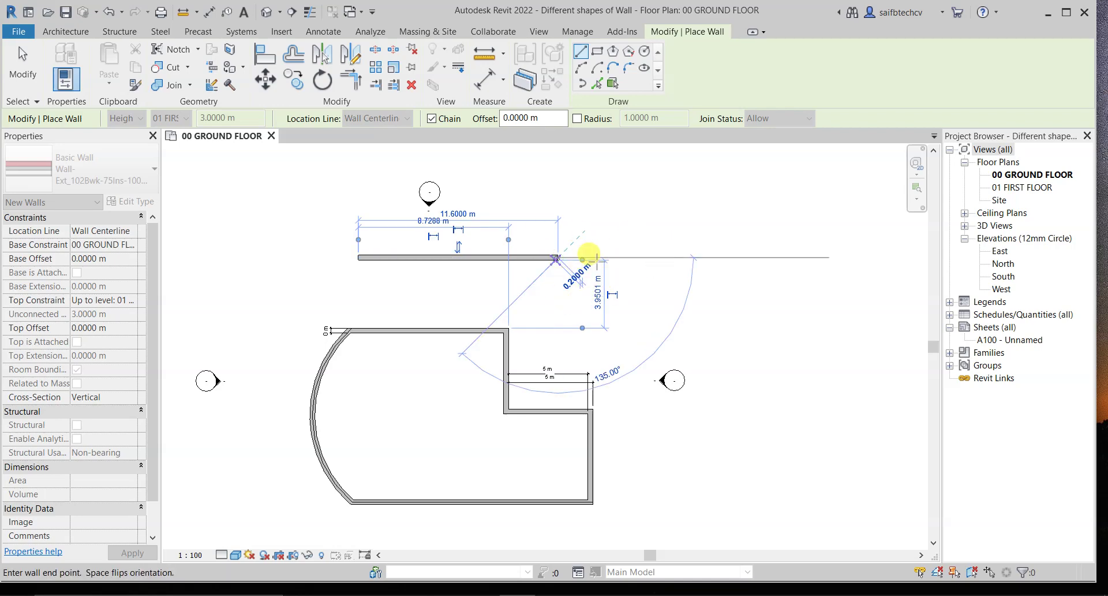
{"action": "key", "text": "Escape"}
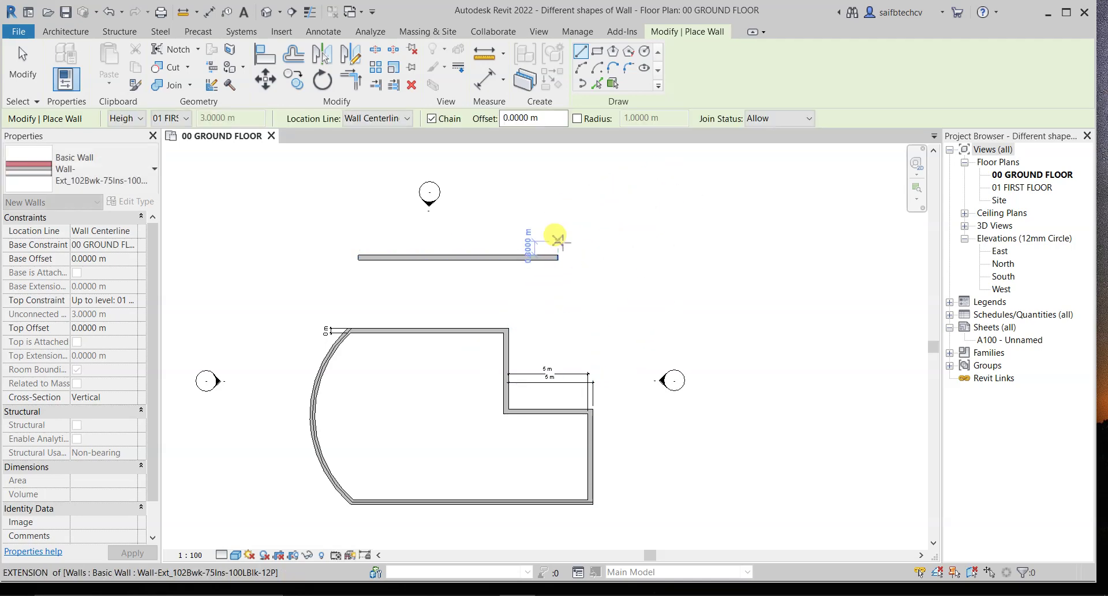
{"action": "key", "text": "Escape"}
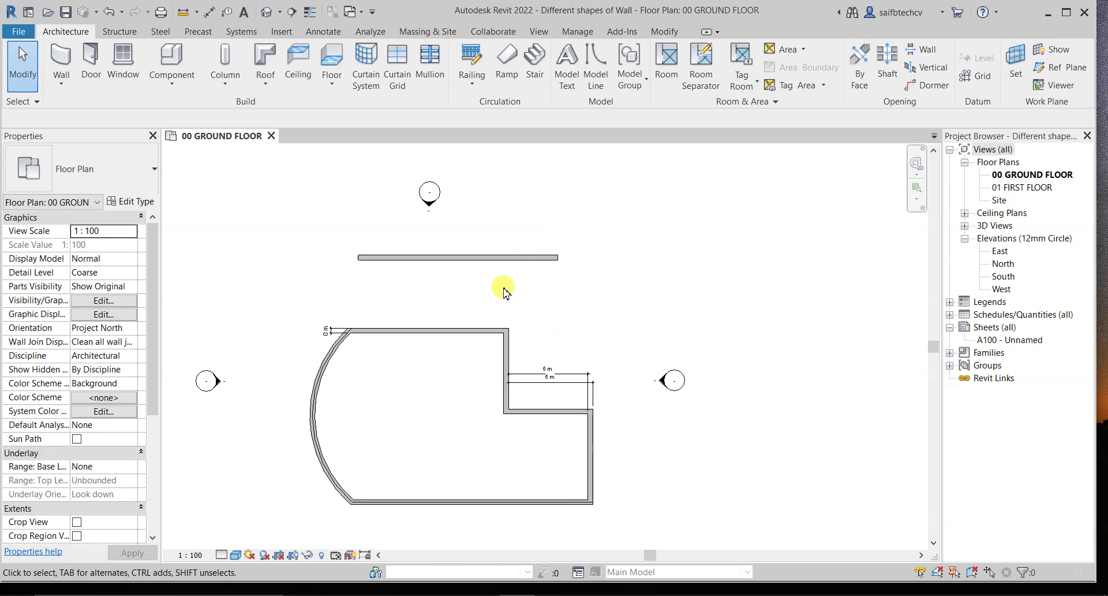
Step: Switch to the default 3D view, orbit to show the new wall, and open the visual styles list
{"action": "left_click", "coordinate": [263, 13]}
{"action": "left_click", "coordinate": [539, 433]}
{"action": "middle_click_drag", "start_coordinate": [538, 433], "coordinate": [569, 416], "text": "shift"}
{"action": "left_click", "coordinate": [366, 486]}
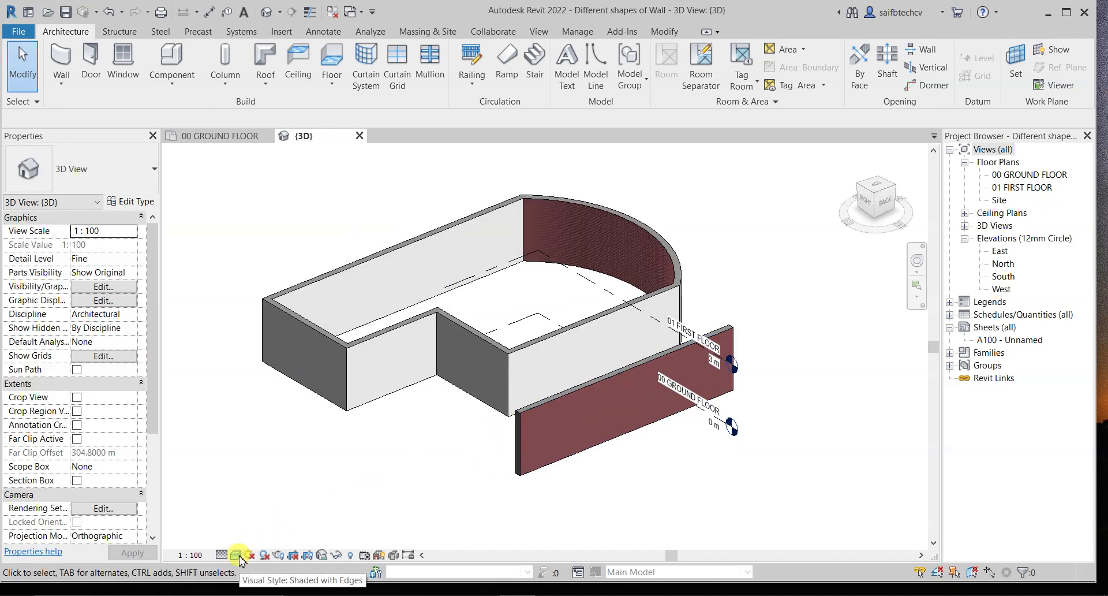
{"action": "left_click", "coordinate": [240, 555]}
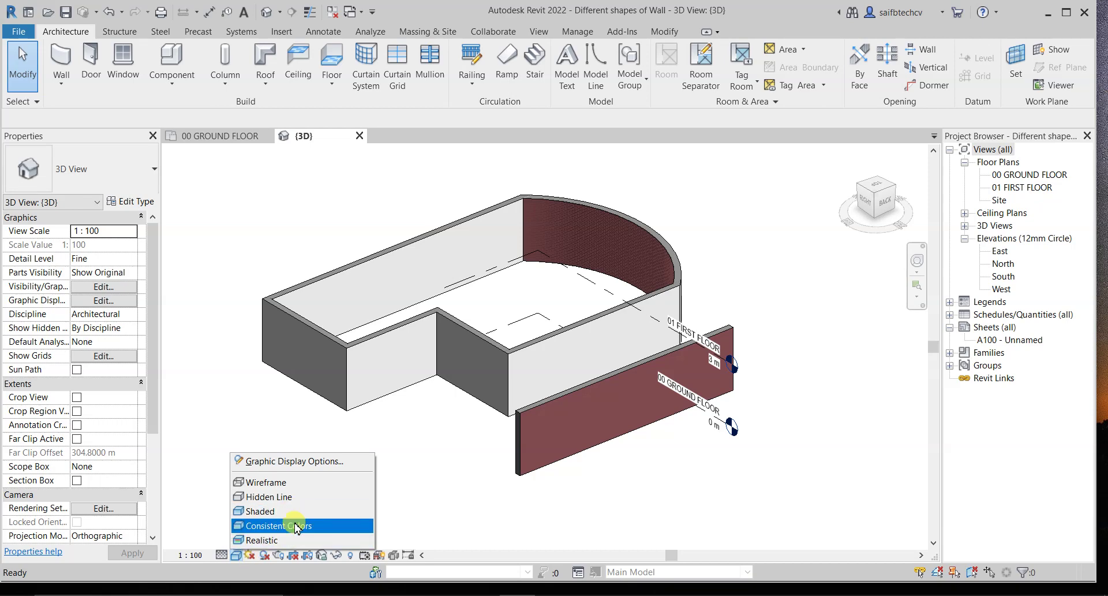
Step: Apply Consistent Colors and orbit the model to view it from the right
{"action": "left_click", "coordinate": [291, 525]}
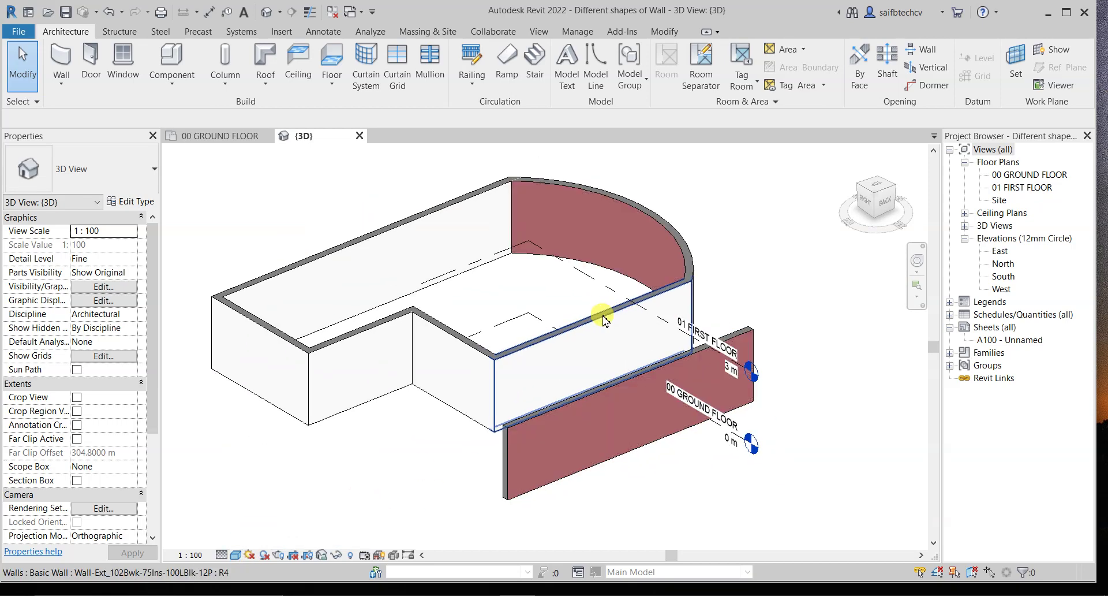
{"action": "scroll", "coordinate": [707, 436], "scroll_direction": "up", "scroll_amount": 2}
{"action": "middle_click_drag", "start_coordinate": [707, 437], "coordinate": [558, 358], "text": "shift"}
{"action": "scroll", "coordinate": [558, 358], "scroll_direction": "down", "scroll_amount": 2}
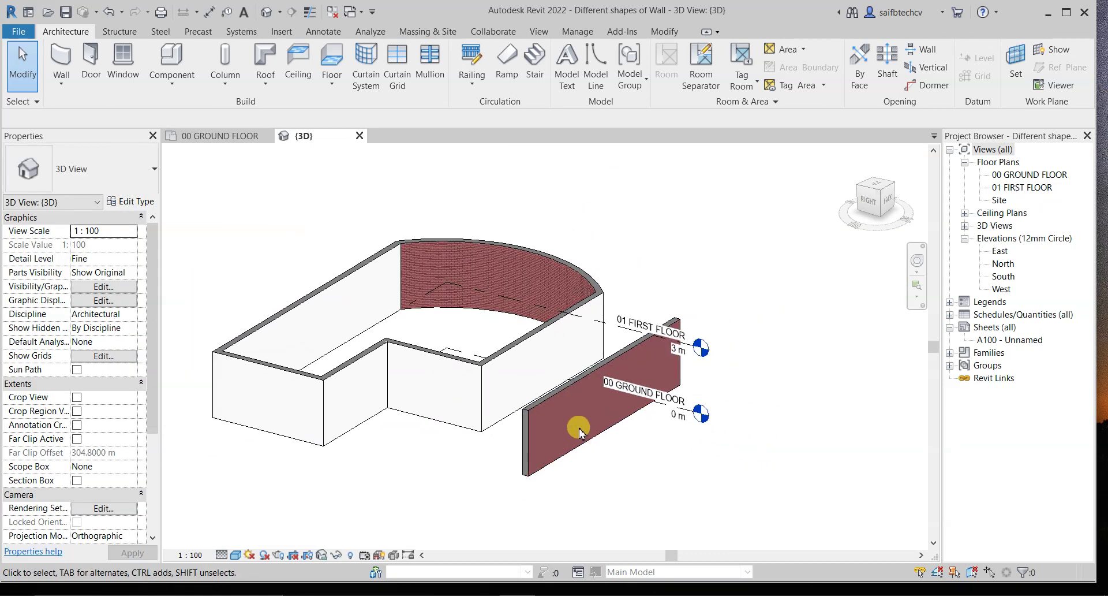
{"action": "middle_click_drag", "start_coordinate": [600, 390], "coordinate": [482, 342], "text": "shift"}
Step: Orbit around the brick wall to view it from behind the building, picking the curved wall
{"action": "scroll", "coordinate": [546, 424], "scroll_direction": "up", "scroll_amount": 4}
{"action": "middle_click_drag", "start_coordinate": [546, 424], "coordinate": [711, 448], "text": "shift"}
{"action": "scroll", "coordinate": [629, 396], "scroll_direction": "down", "scroll_amount": 5}
{"action": "middle_click_drag", "start_coordinate": [673, 408], "coordinate": [490, 381], "text": "shift"}
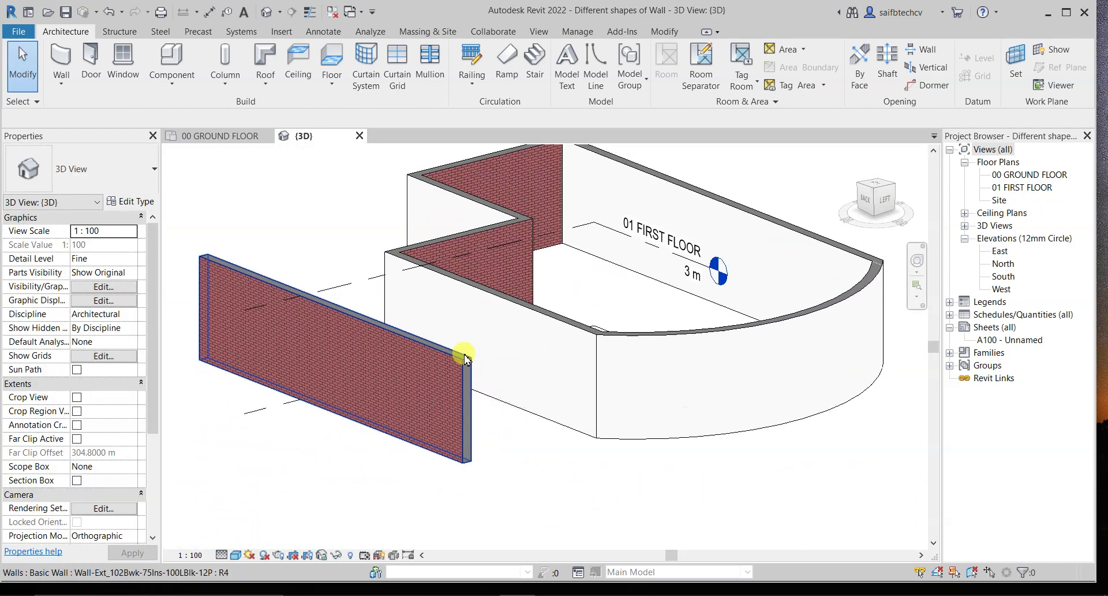
{"action": "left_click", "coordinate": [687, 345]}
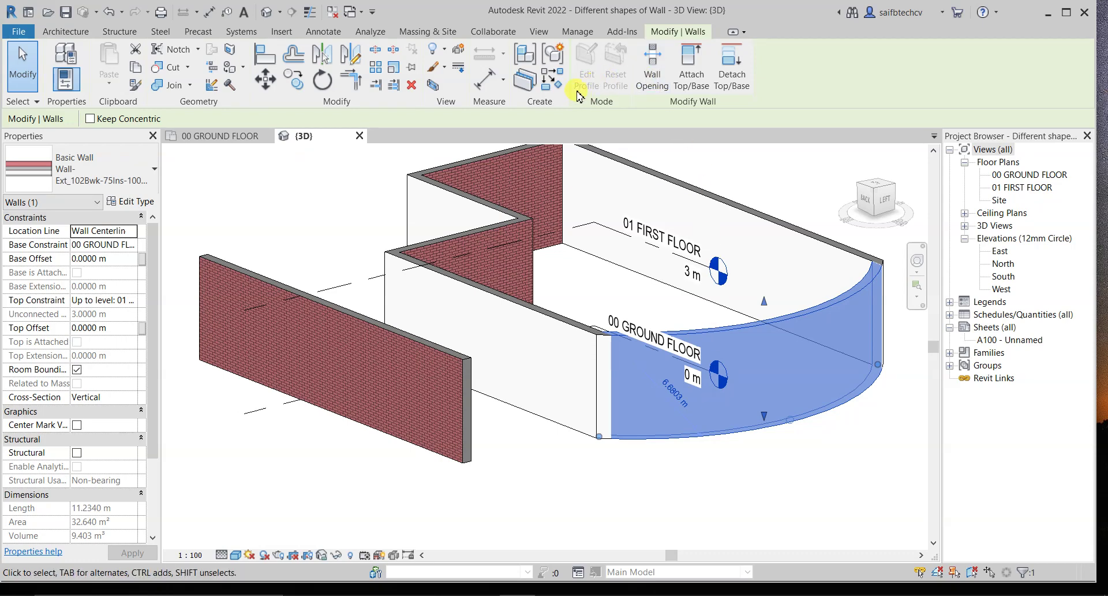
Step: Try several building walls, then settle on the 11.6 m freestanding brick wall
{"action": "key", "text": "Escape"}
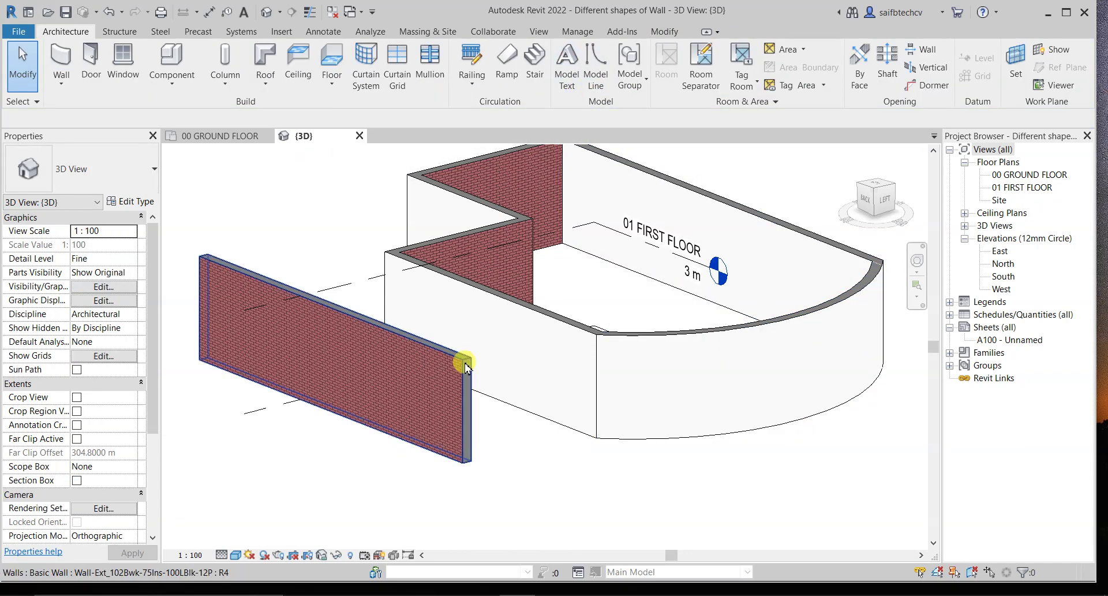
{"action": "left_click", "coordinate": [466, 367]}
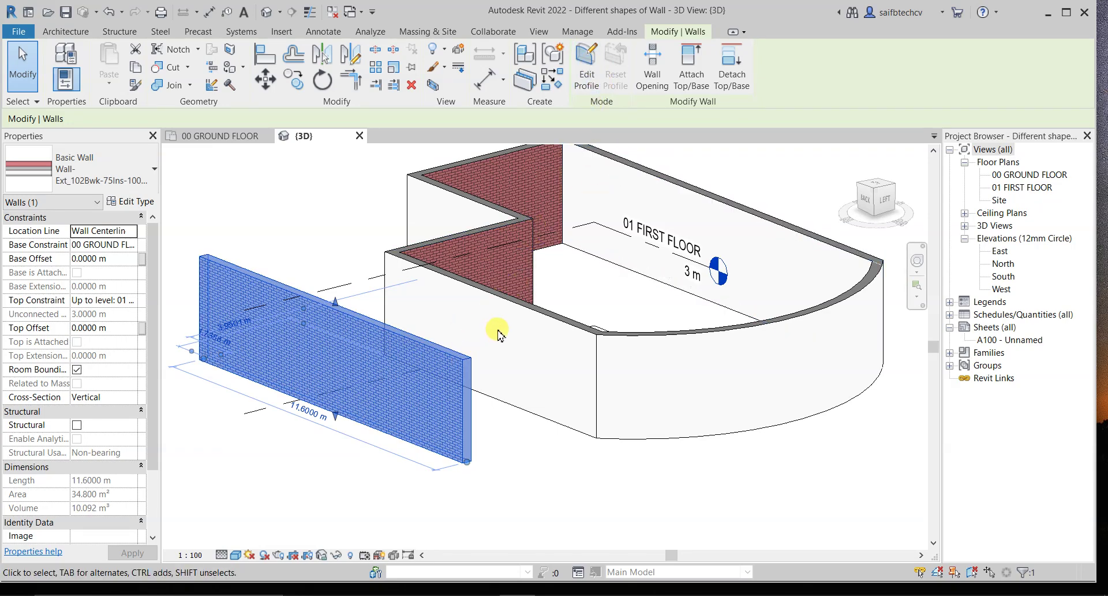
{"action": "key", "text": "Escape"}
{"action": "left_click", "coordinate": [567, 327]}
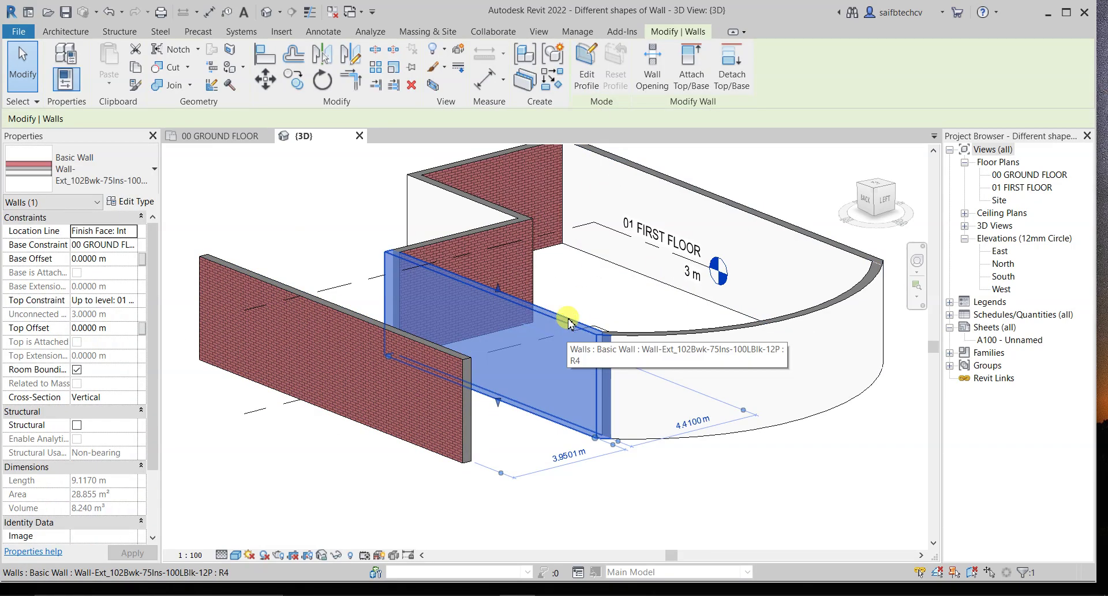
{"action": "left_click", "coordinate": [678, 342]}
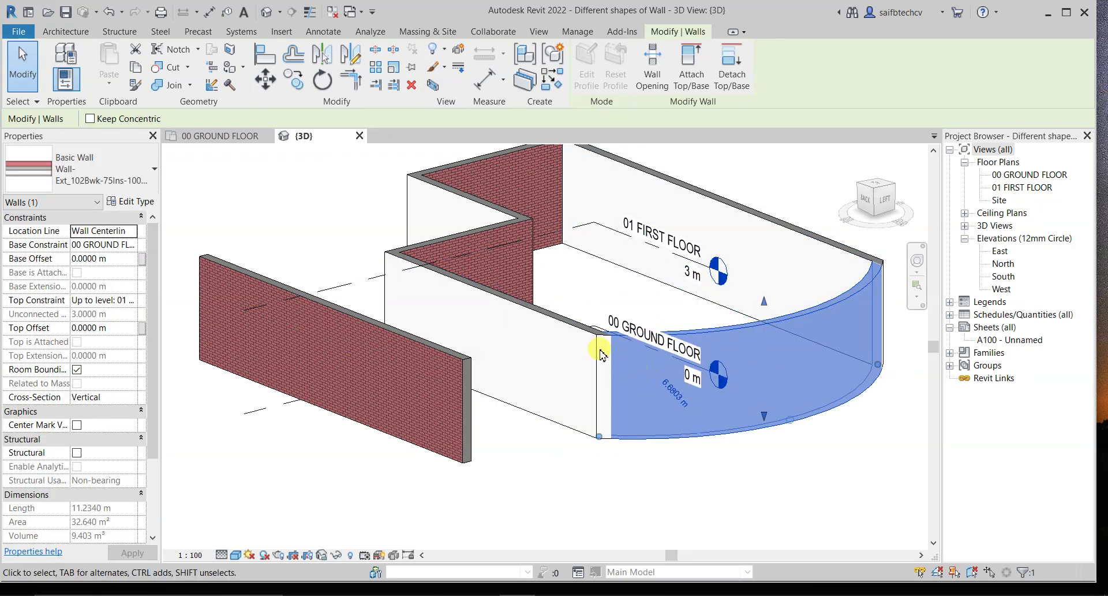
{"action": "middle_click_drag", "start_coordinate": [660, 473], "coordinate": [694, 517], "text": "shift"}
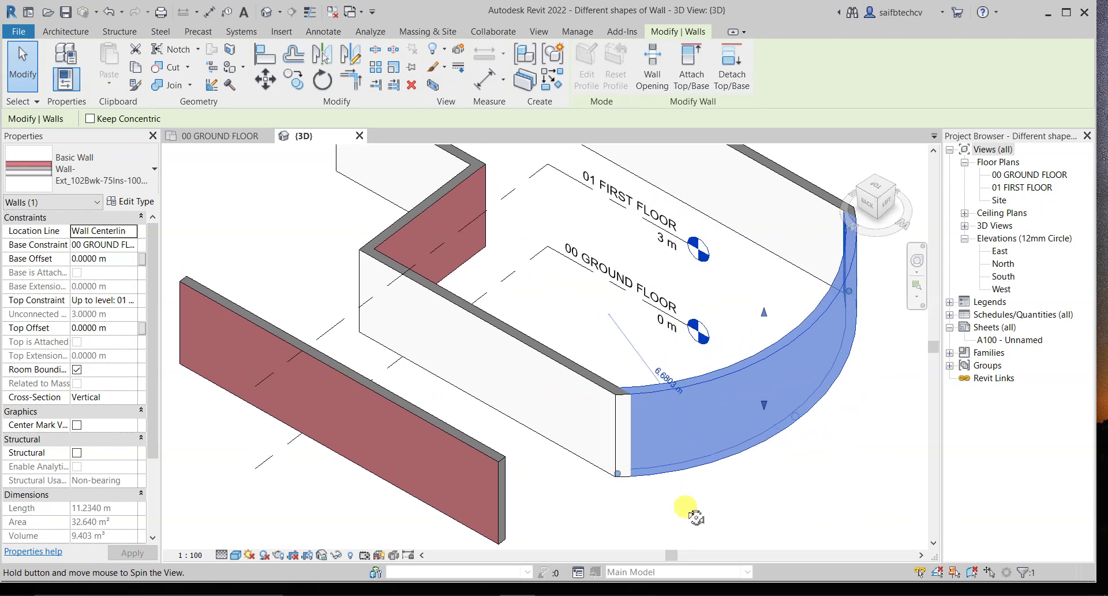
{"action": "left_click", "coordinate": [586, 382]}
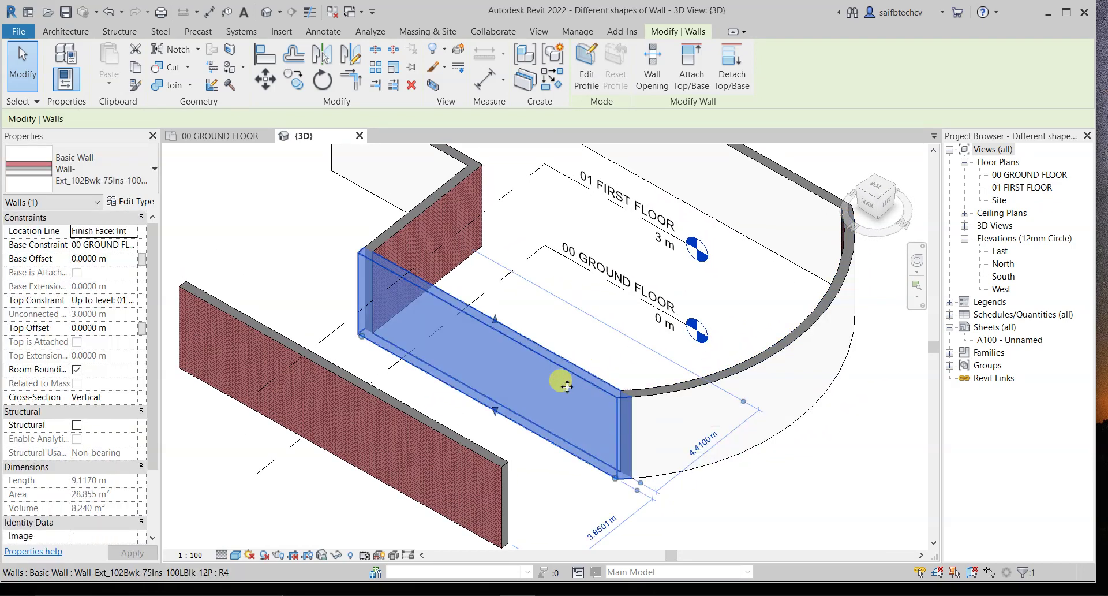
{"action": "left_click", "coordinate": [482, 452]}
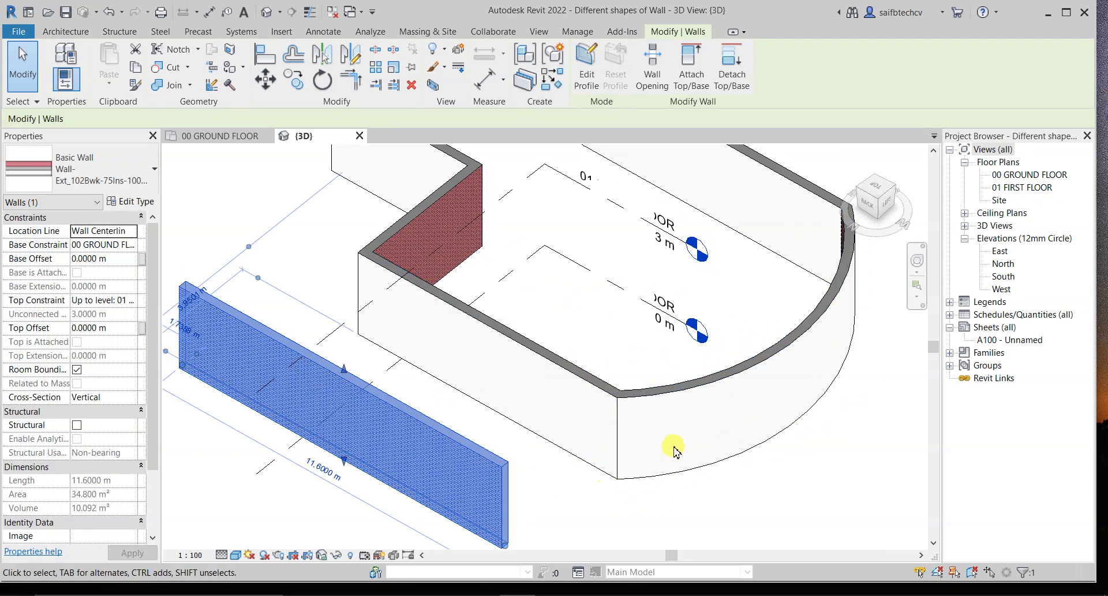
{"action": "middle_click_drag", "start_coordinate": [712, 474], "coordinate": [675, 344], "text": "shift"}
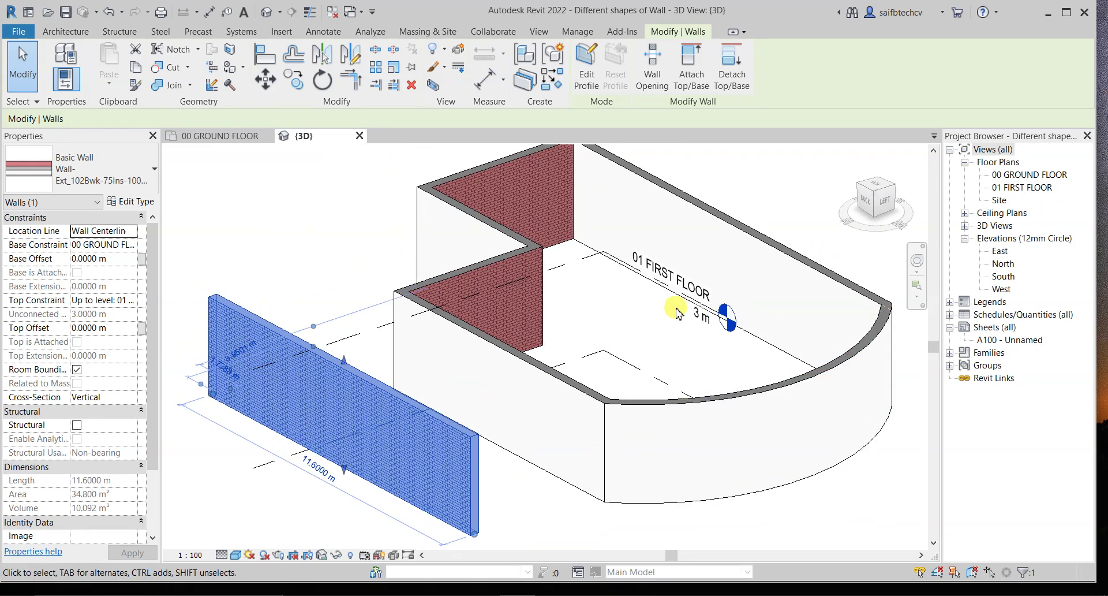
Step: Start Edit Profile on the brick wall and orbit to see its magenta rectangular sketch
{"action": "left_click", "coordinate": [587, 63]}
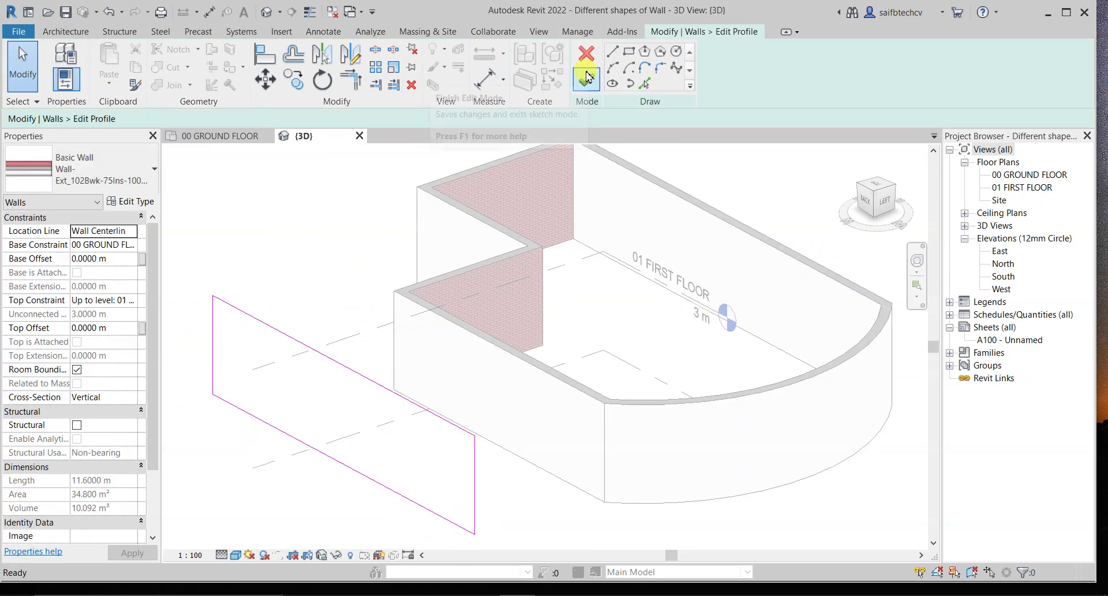
{"action": "middle_click_drag", "start_coordinate": [500, 355], "coordinate": [504, 297], "text": "shift"}
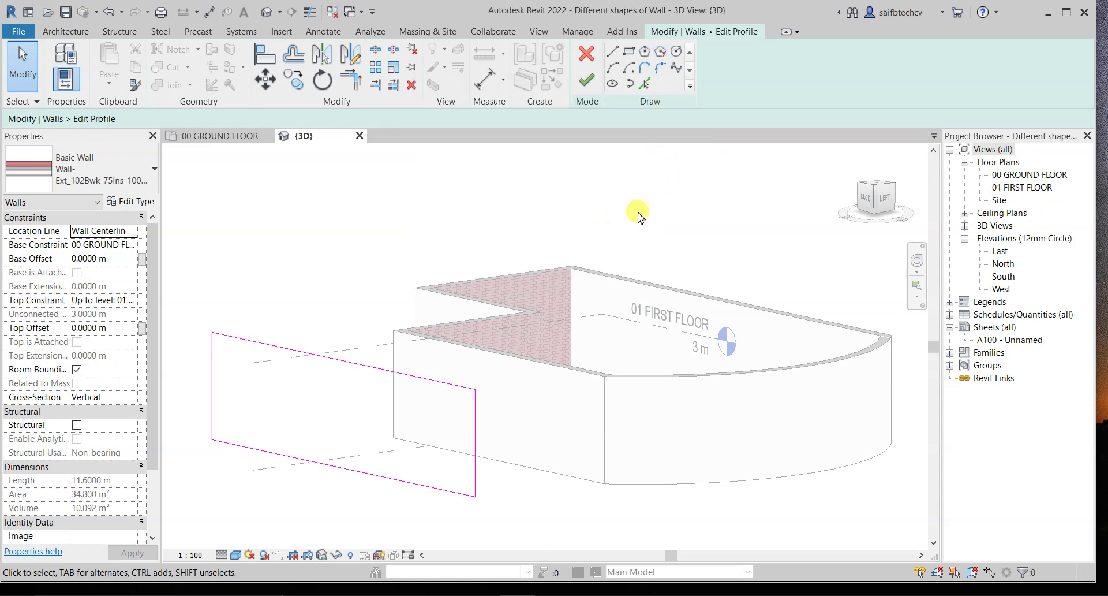
{"action": "middle_click_drag", "start_coordinate": [628, 236], "coordinate": [627, 215]}
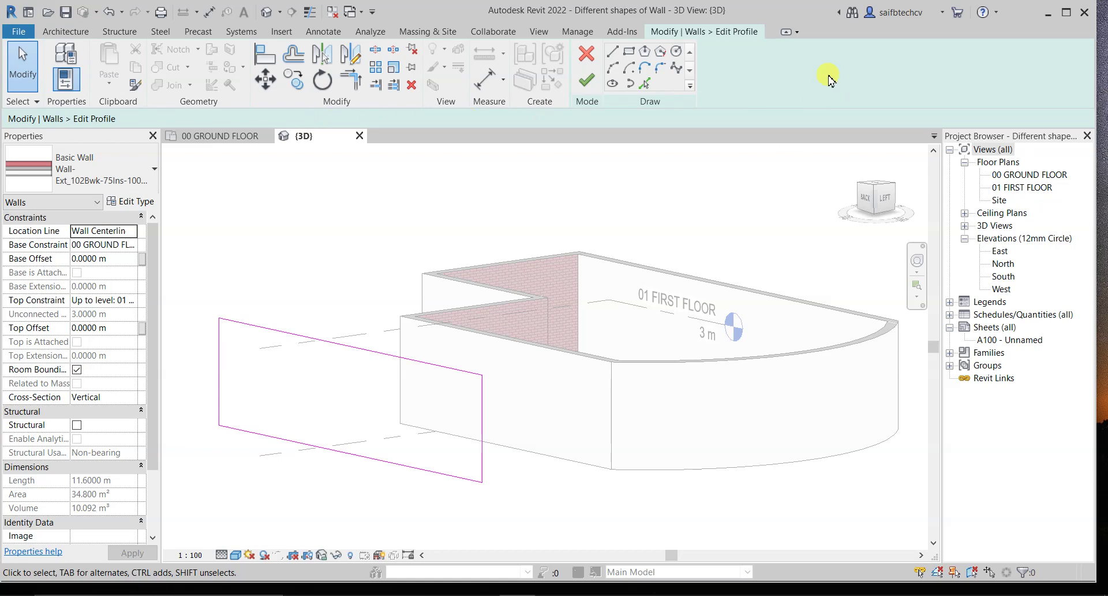
Step: Browse the Architecture and Steel tabs, then finish the profile edit unchanged
{"action": "left_click", "coordinate": [74, 33]}
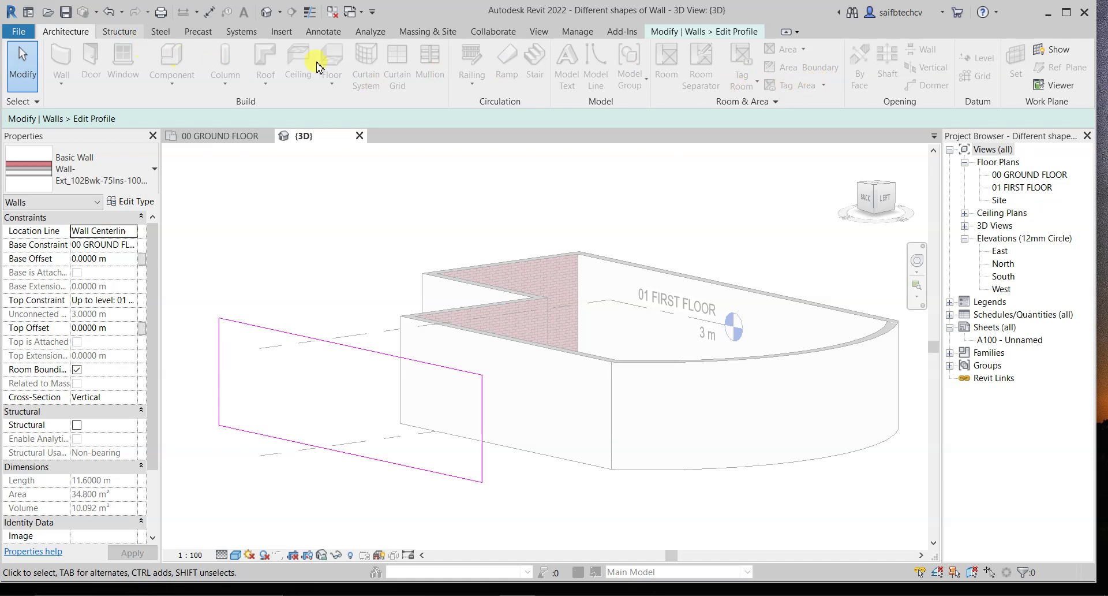
{"action": "scroll", "coordinate": [266, 66], "scroll_direction": "down", "scroll_amount": 1}
{"action": "left_click", "coordinate": [167, 33]}
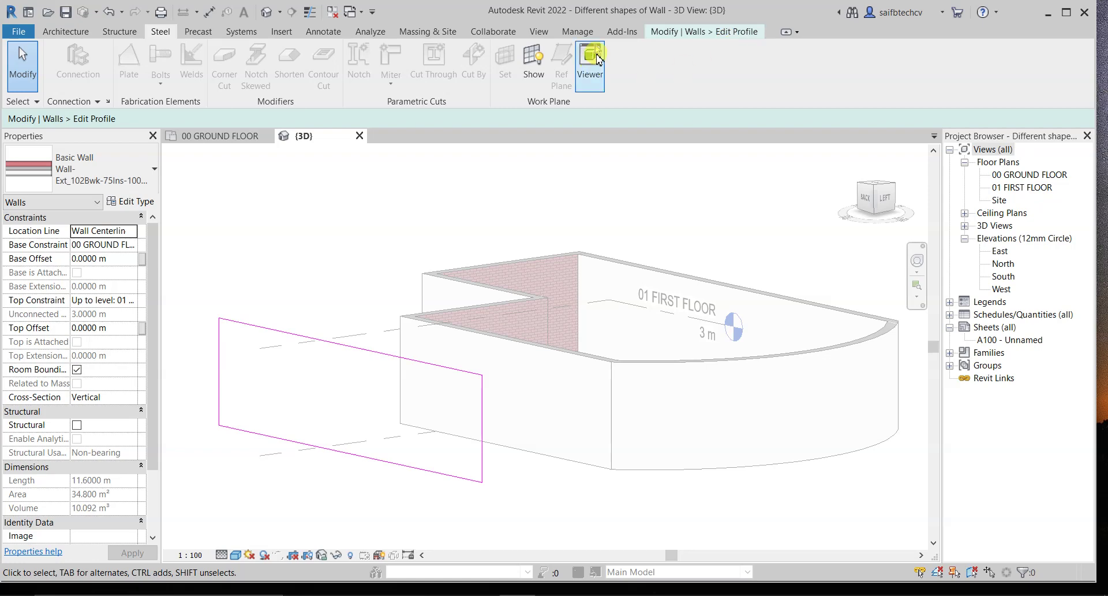
{"action": "left_click", "coordinate": [714, 32]}
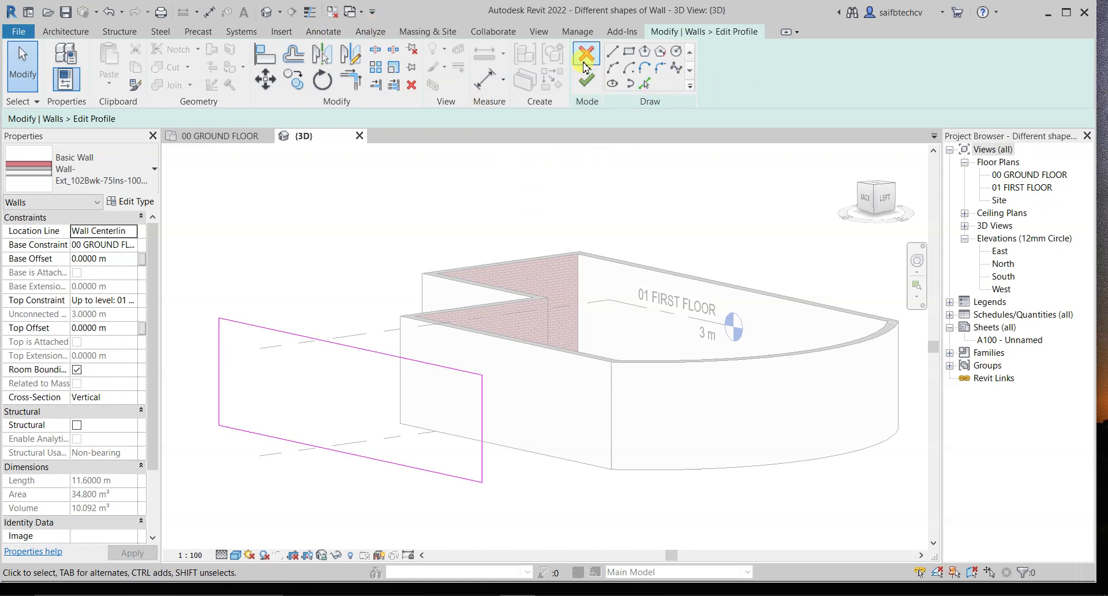
{"action": "left_click", "coordinate": [585, 79]}
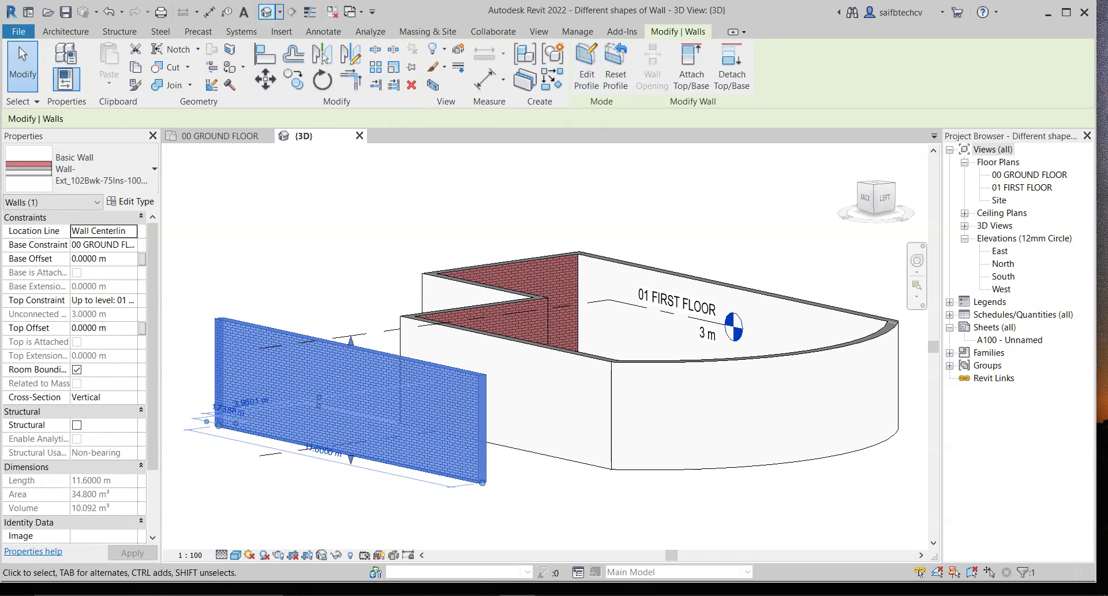
Step: Look through the Architecture, Structure, Precast and Systems tabs, then deselect the wall
{"action": "left_click", "coordinate": [73, 33]}
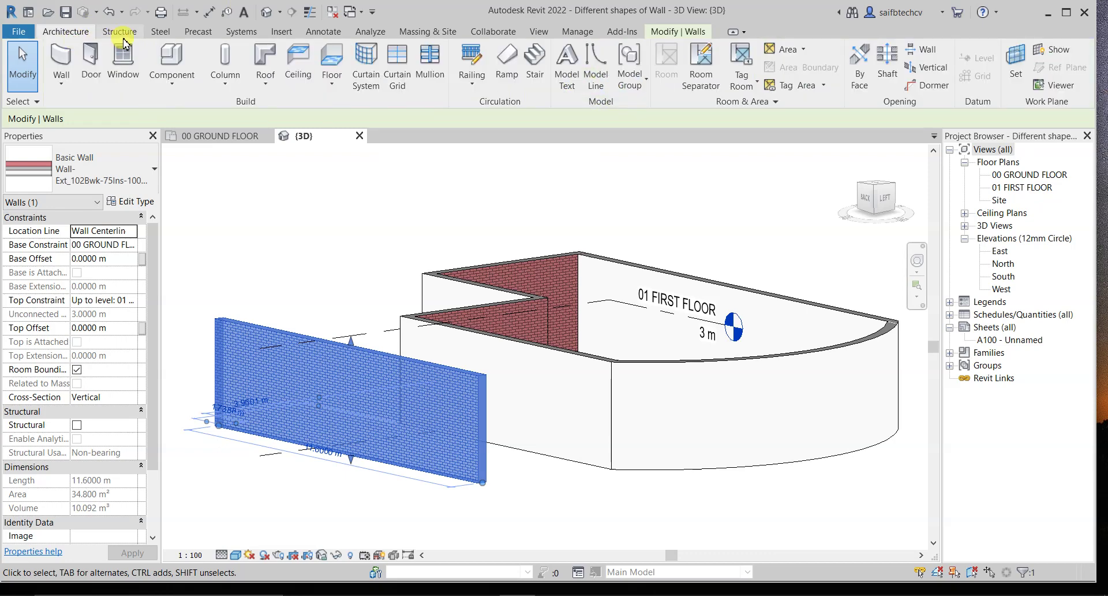
{"action": "left_click", "coordinate": [120, 32]}
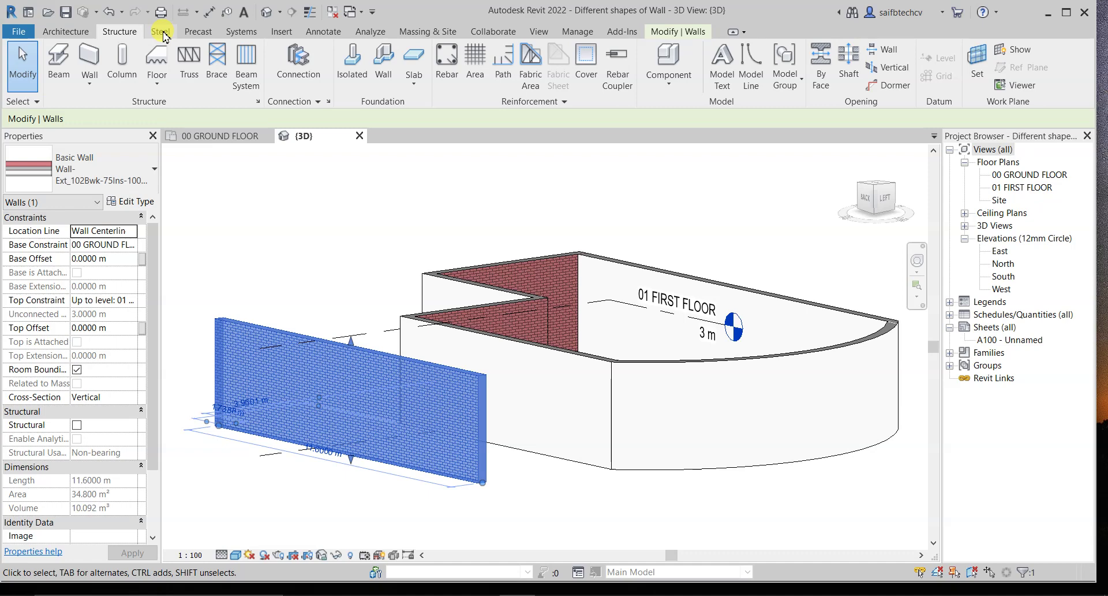
{"action": "left_click", "coordinate": [199, 31]}
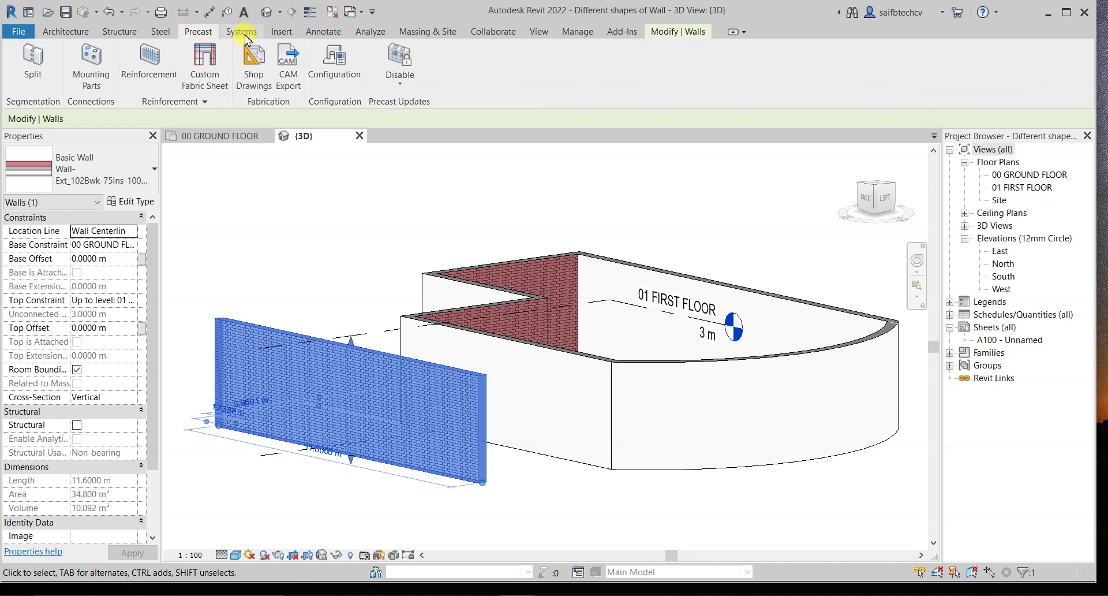
{"action": "left_click", "coordinate": [242, 31]}
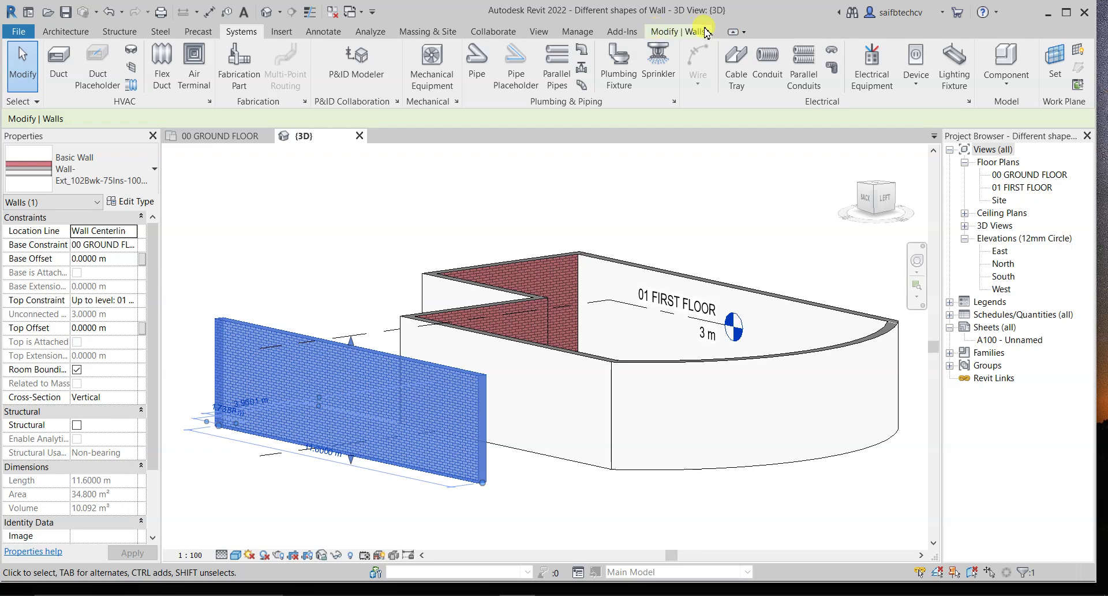
{"action": "left_click", "coordinate": [317, 247]}
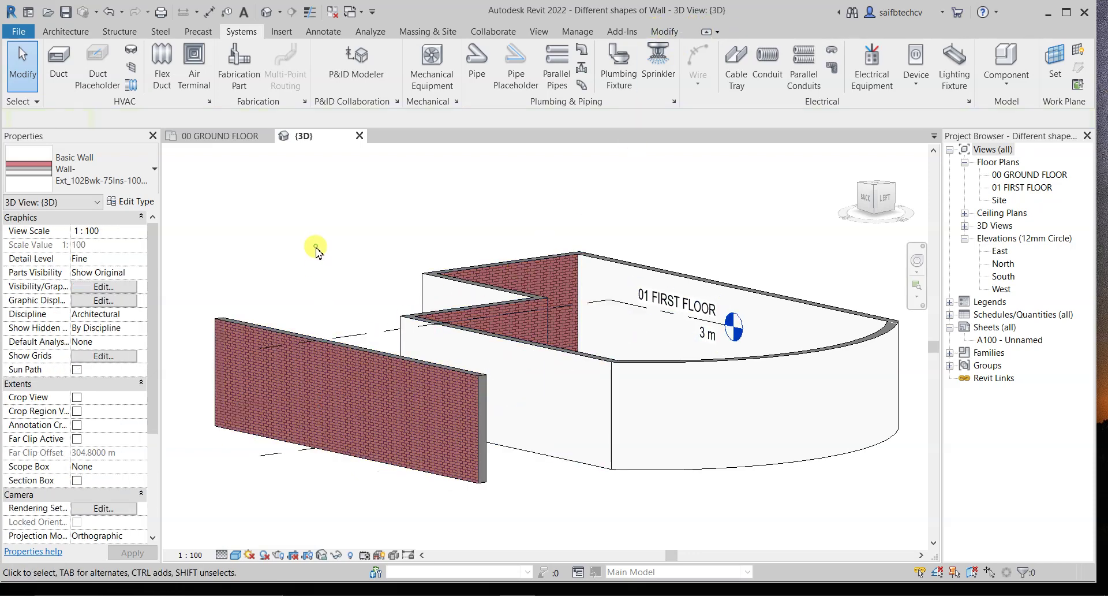
Step: Reopen the freestanding wall's rectangular profile sketch and pan it into view
{"action": "middle_click_drag", "start_coordinate": [376, 246], "coordinate": [371, 240]}
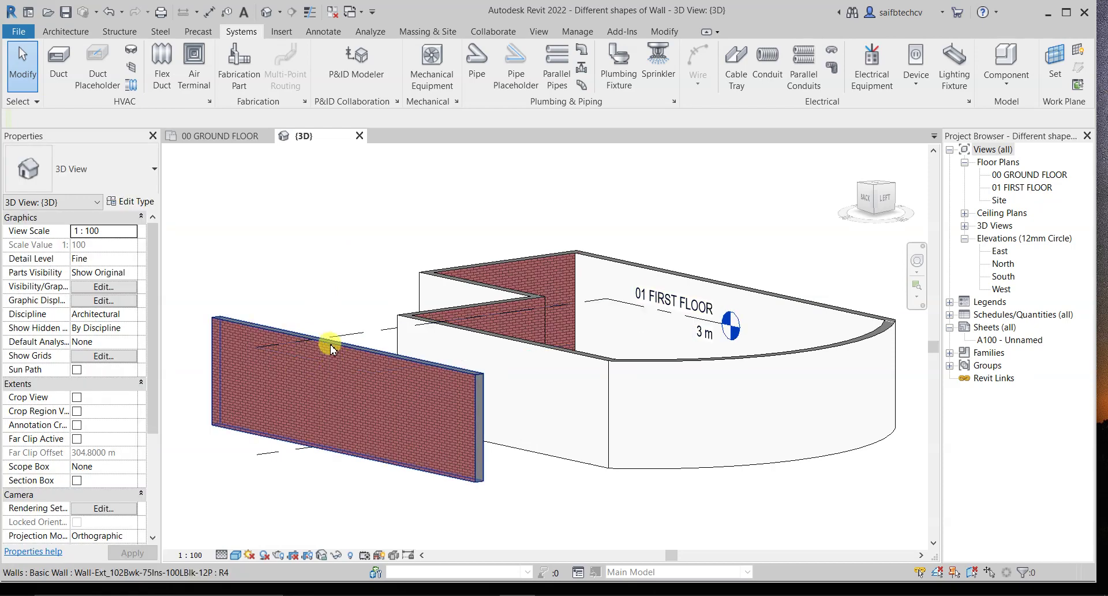
{"action": "double_click", "coordinate": [267, 323]}
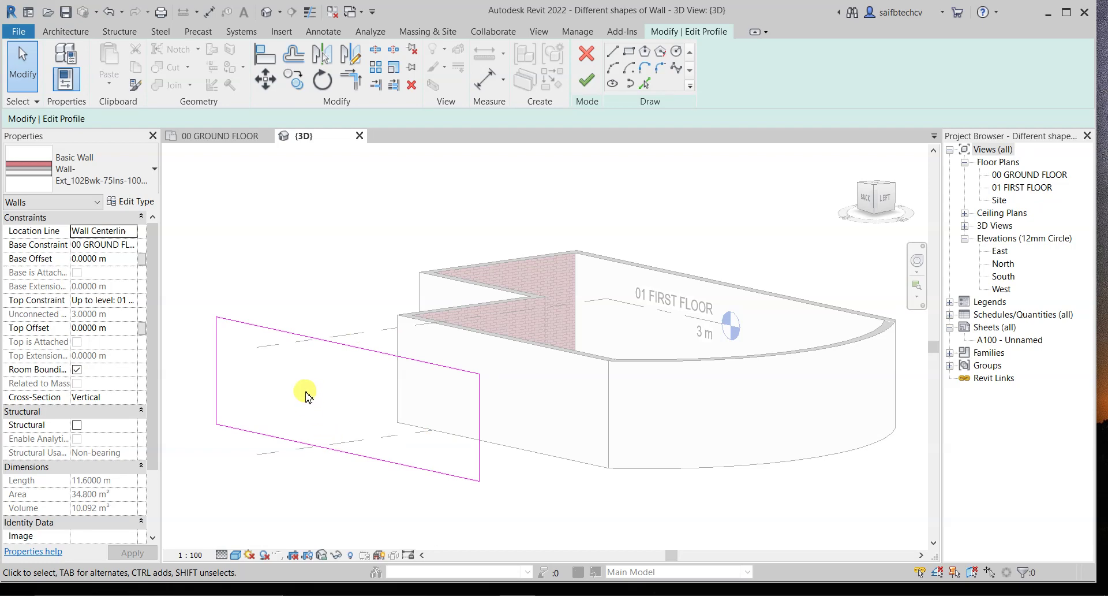
{"action": "mouse_move", "coordinate": [330, 329]}
{"action": "middle_mouse_down"}
{"action": "mouse_move", "coordinate": [305, 346]}
{"action": "mouse_move", "coordinate": [329, 349]}
{"action": "middle_mouse_up"}
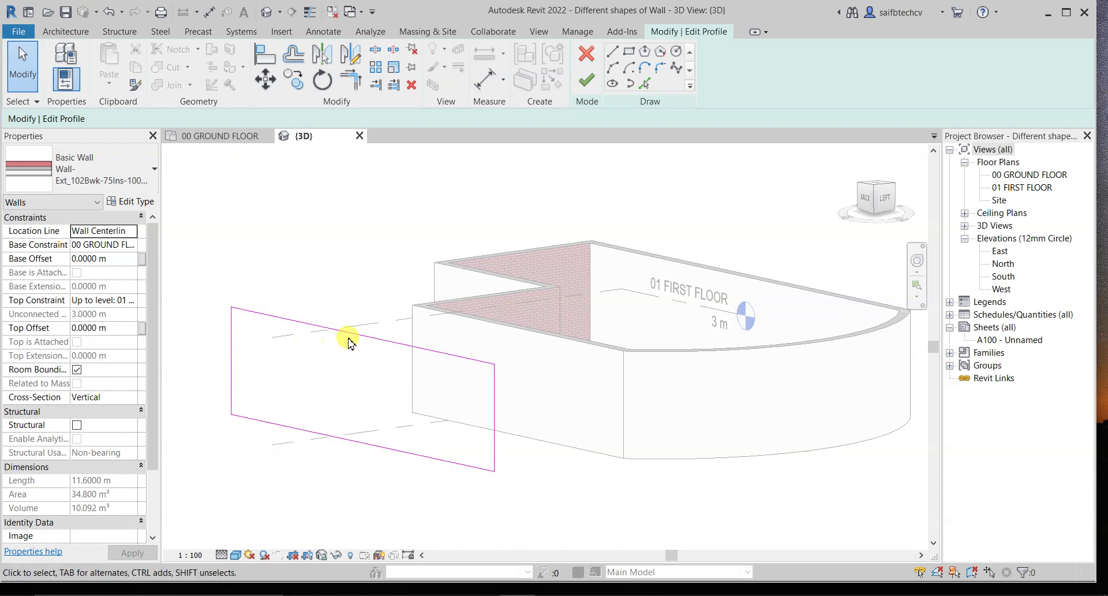
Step: Sketch a diagonal from the profile's lower-left corner to its top edge, which raises an intersecting-lines error
{"action": "left_click", "coordinate": [613, 58]}
{"action": "left_click", "coordinate": [230, 413]}
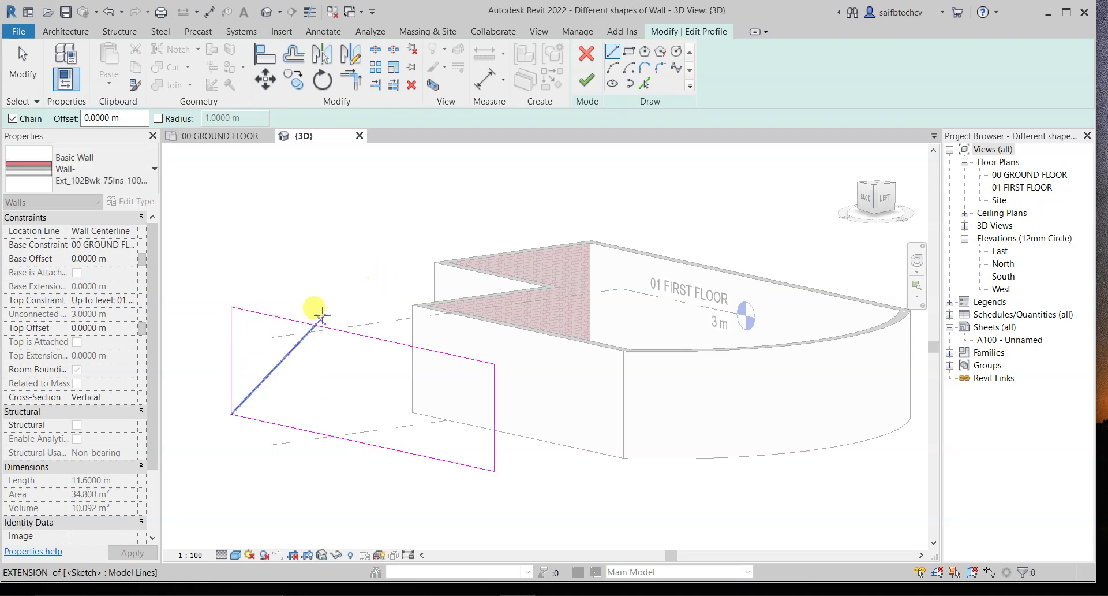
{"action": "left_click", "coordinate": [314, 326]}
{"action": "key", "text": "Escape"}
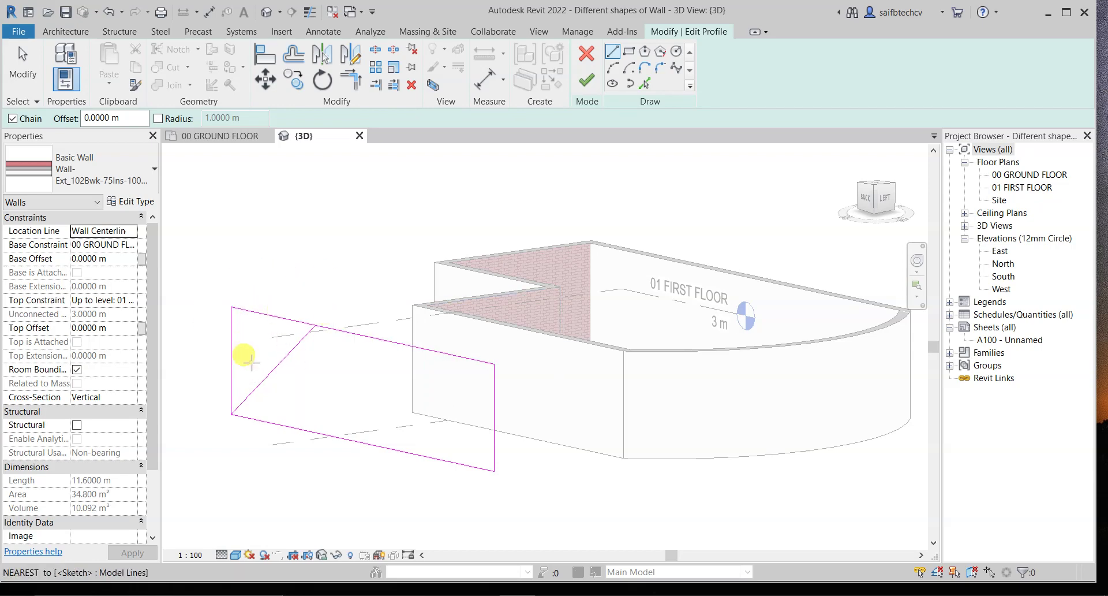
{"action": "left_click", "coordinate": [583, 81]}
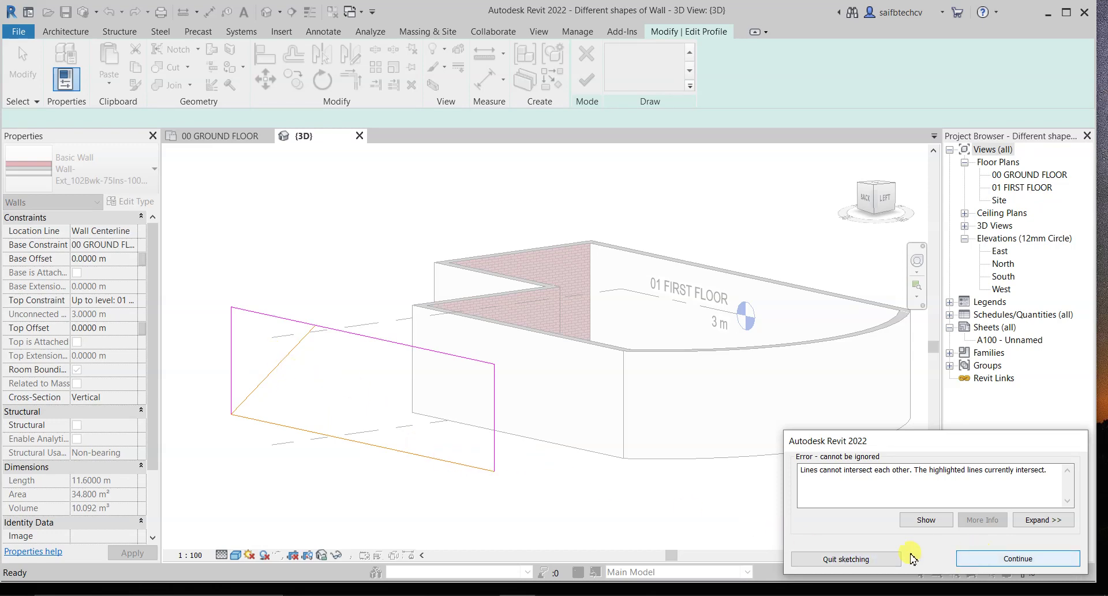
Step: Dismiss the error, keep editing, and delete the profile's left vertical edge
{"action": "left_click", "coordinate": [883, 558]}
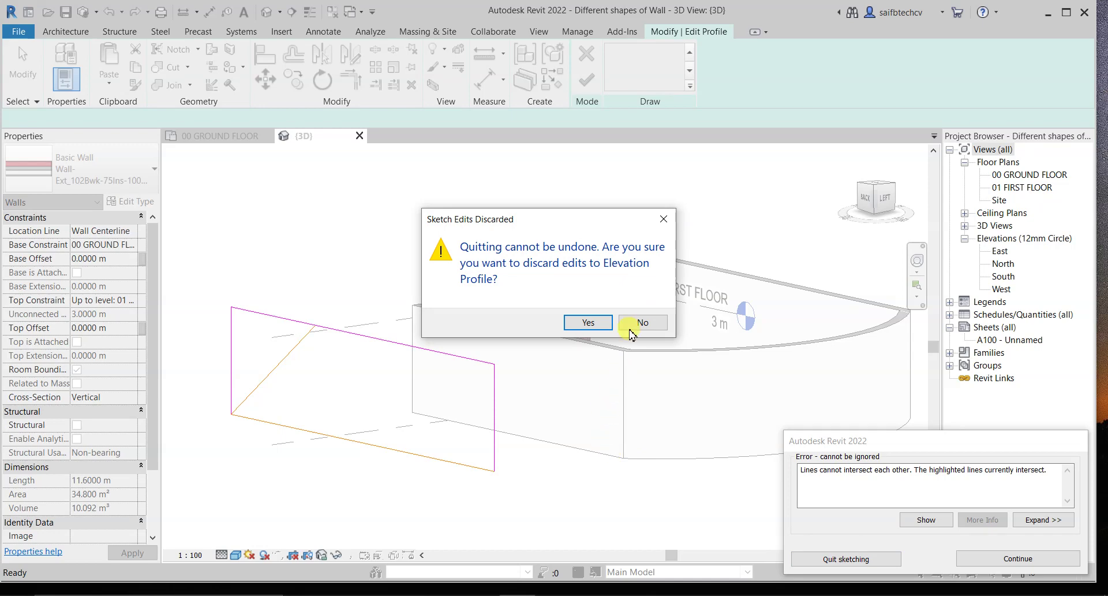
{"action": "left_click", "coordinate": [662, 220]}
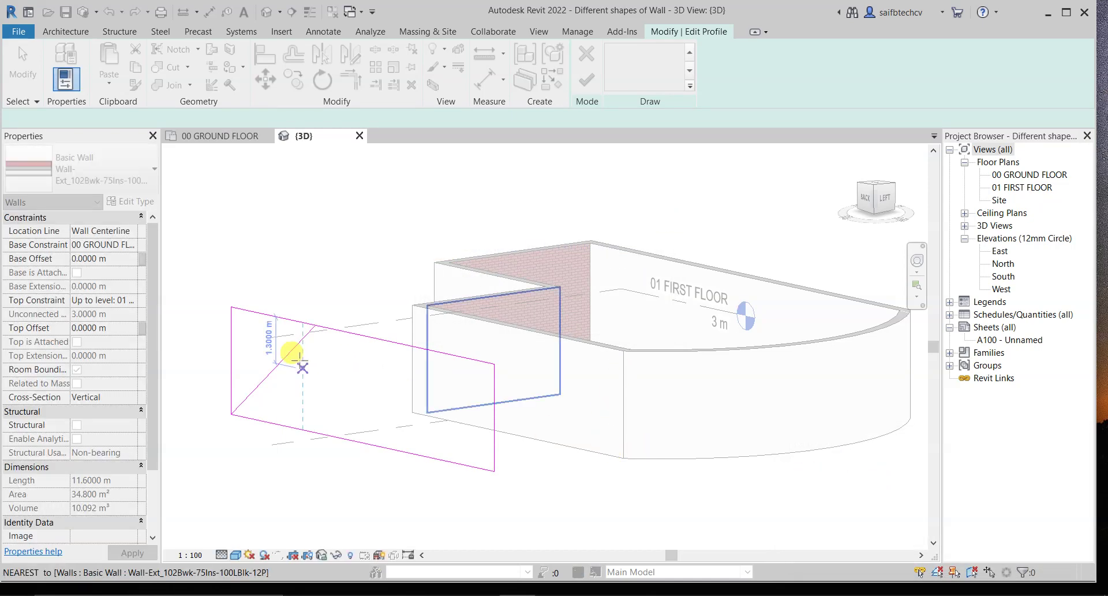
{"action": "key", "text": "Escape"}
{"action": "key", "text": "Escape"}
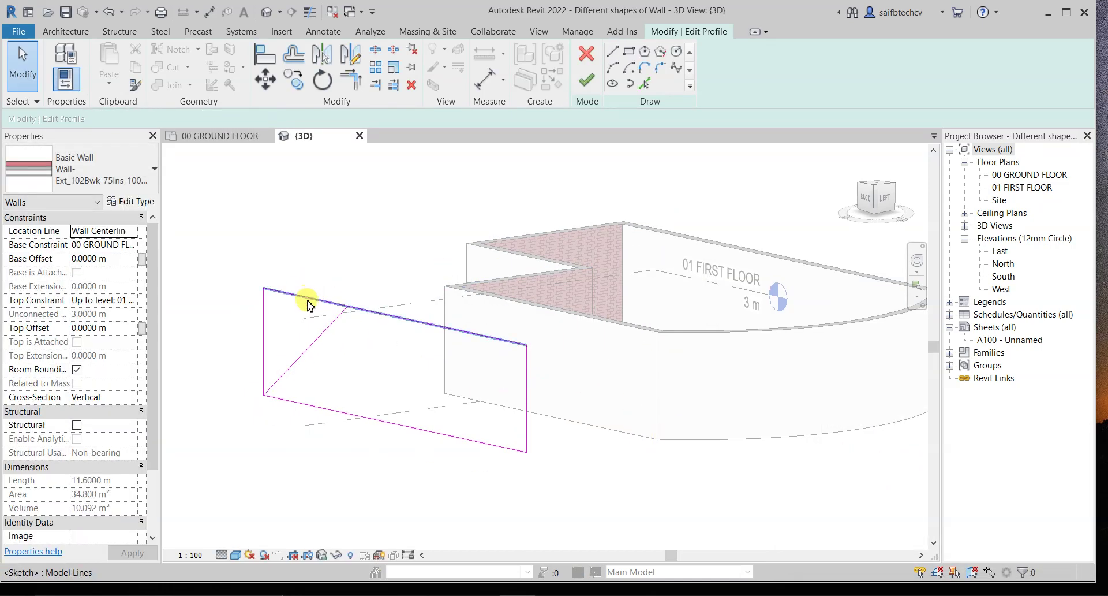
{"action": "left_click", "coordinate": [263, 312]}
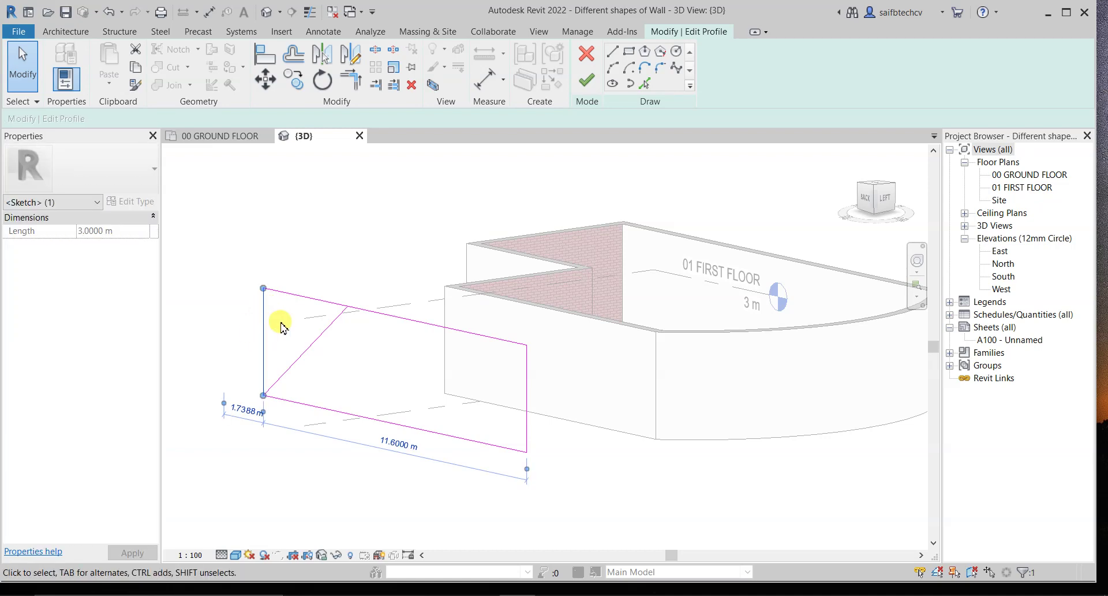
{"action": "key", "text": "Delete"}
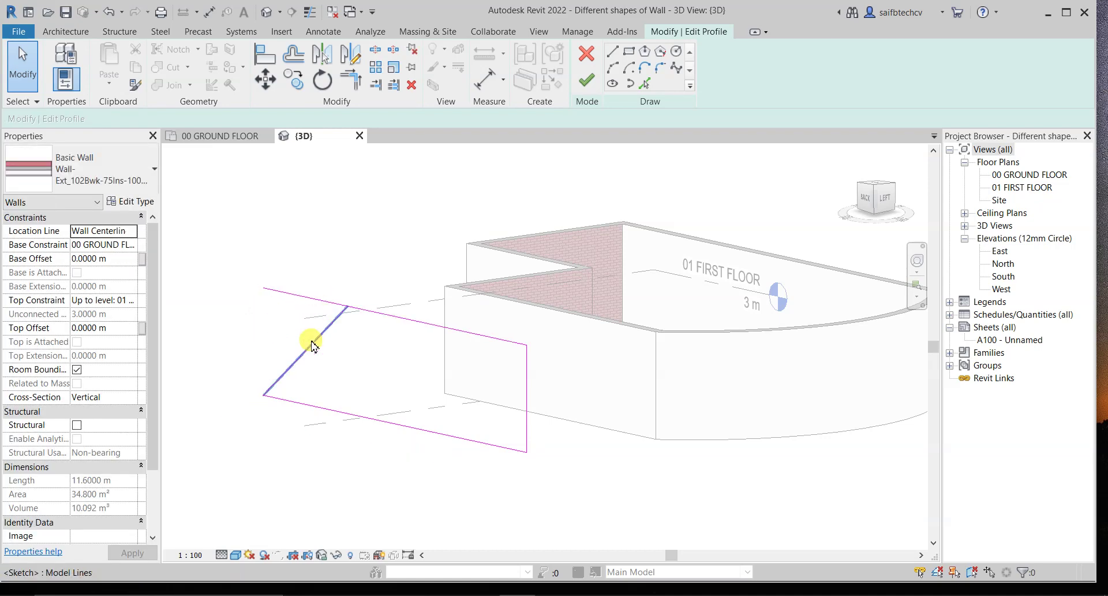
Step: Shorten the top edge to meet the diagonal and apply the sloped profile
{"action": "left_click", "coordinate": [289, 293]}
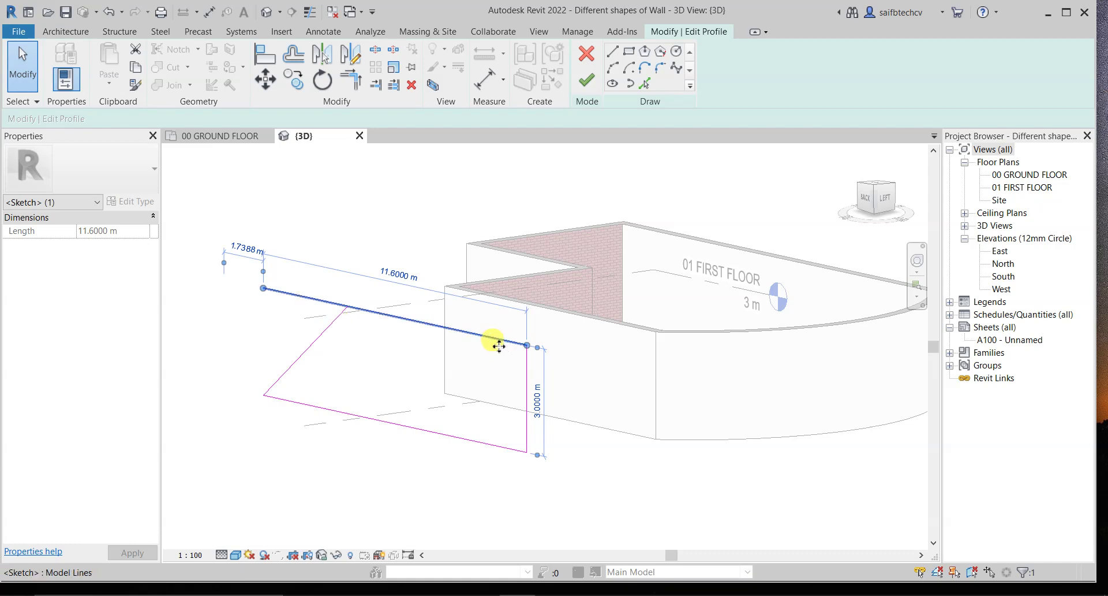
{"action": "mouse_move", "coordinate": [266, 296]}
{"action": "left_mouse_down"}
{"action": "mouse_move", "coordinate": [277, 287]}
{"action": "mouse_move", "coordinate": [347, 306]}
{"action": "left_mouse_up"}
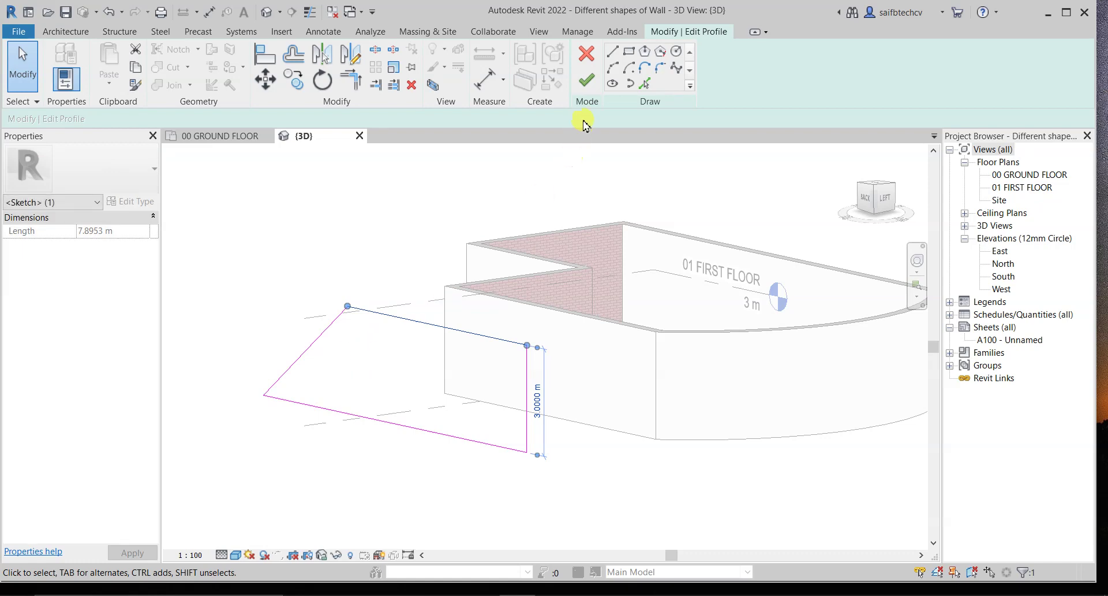
{"action": "left_click", "coordinate": [587, 84]}
Step: Deselect the sloped wall and reopen its trapezoid profile sketch
{"action": "left_click", "coordinate": [317, 211]}
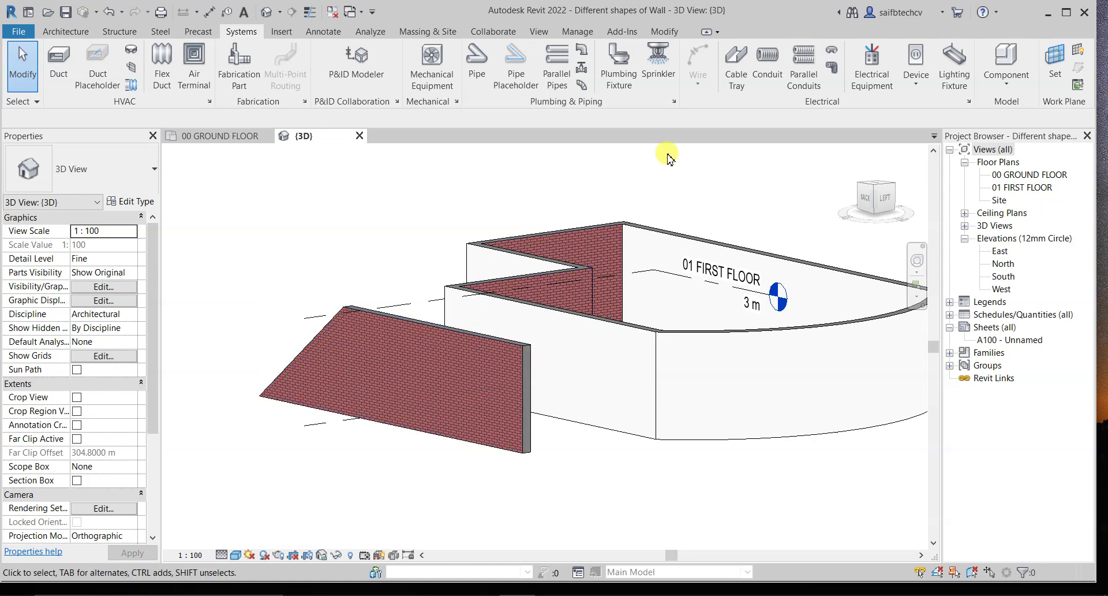
{"action": "double_click", "coordinate": [381, 320]}
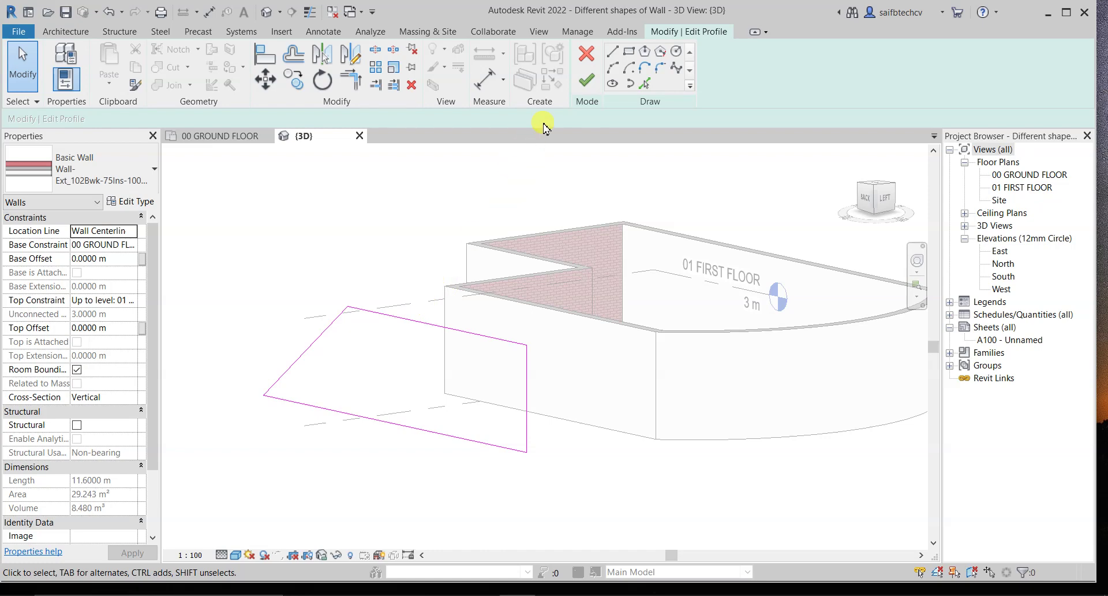
Step: Draw a 0.7 m radius circle inside the wall profile and finish the profile edit
{"action": "left_click", "coordinate": [679, 56]}
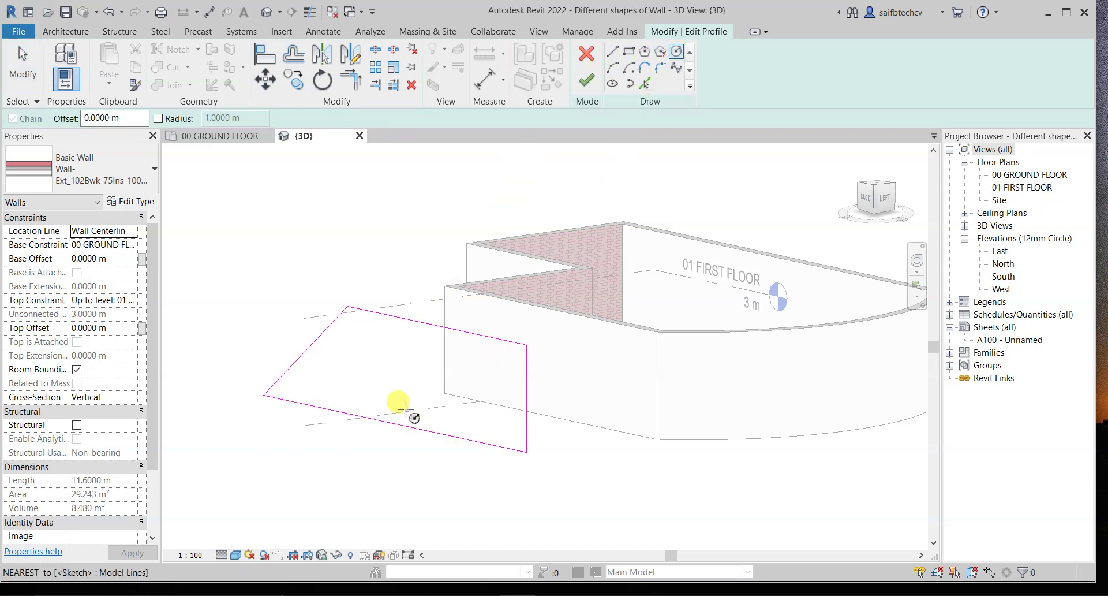
{"action": "left_click", "coordinate": [402, 370]}
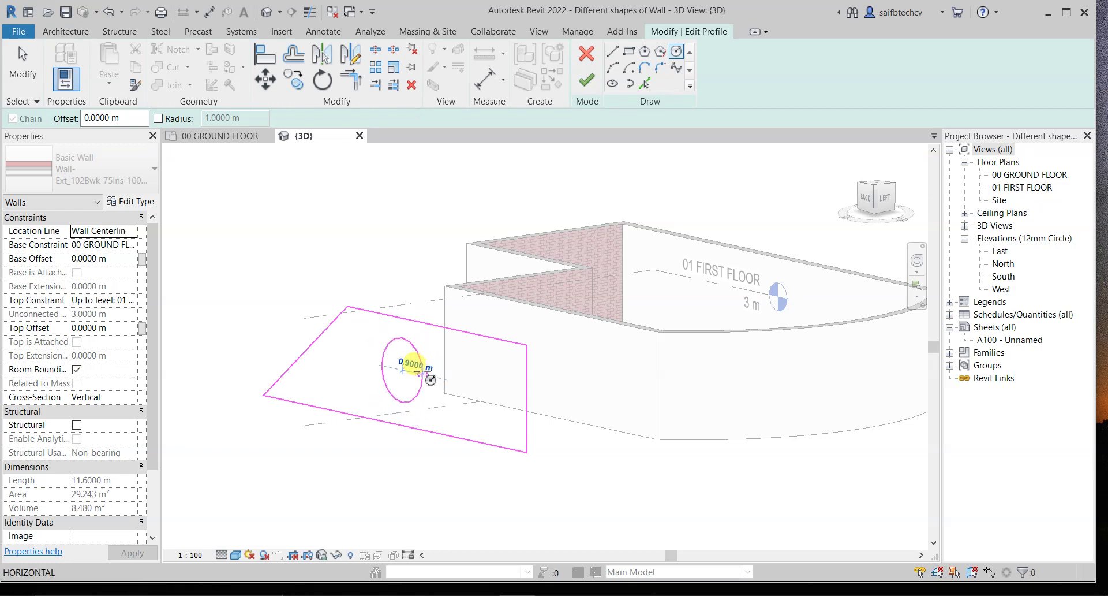
{"action": "left_click", "coordinate": [428, 370]}
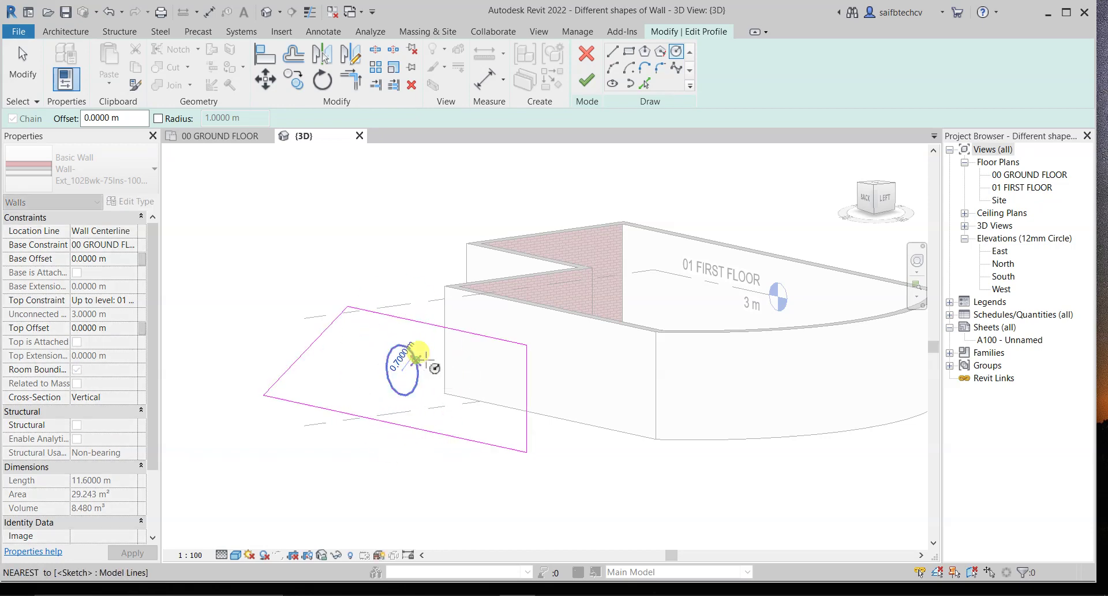
{"action": "left_click", "coordinate": [579, 81]}
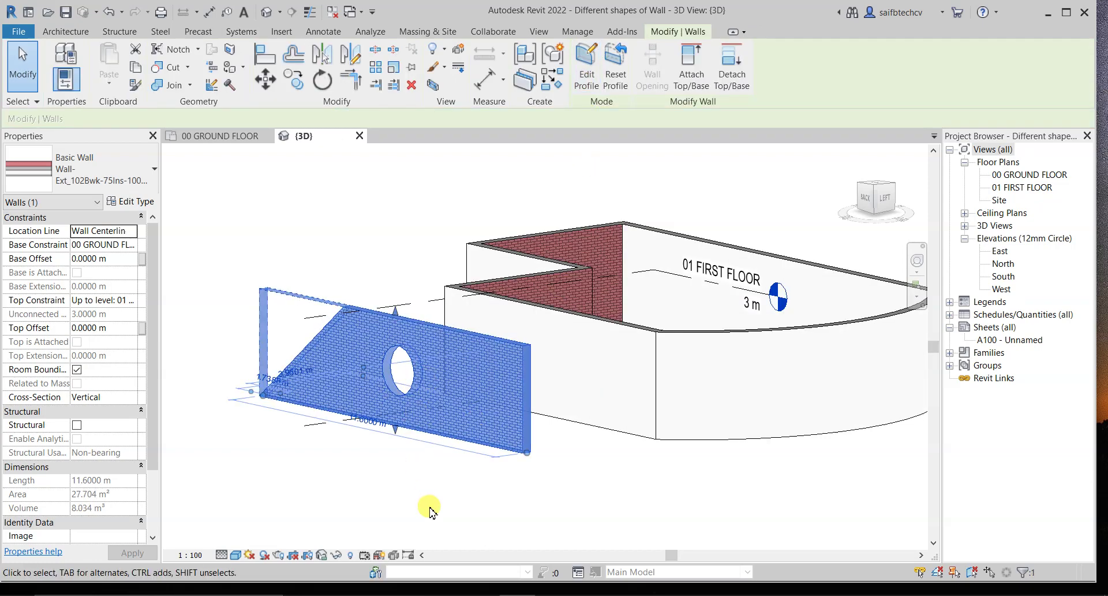
{"action": "left_click", "coordinate": [269, 226]}
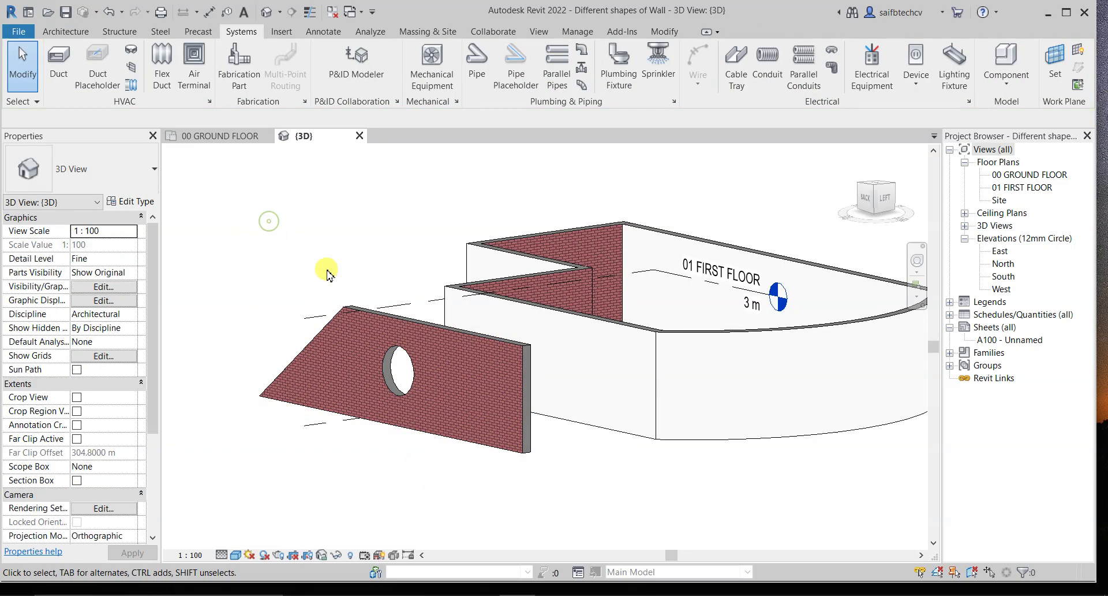